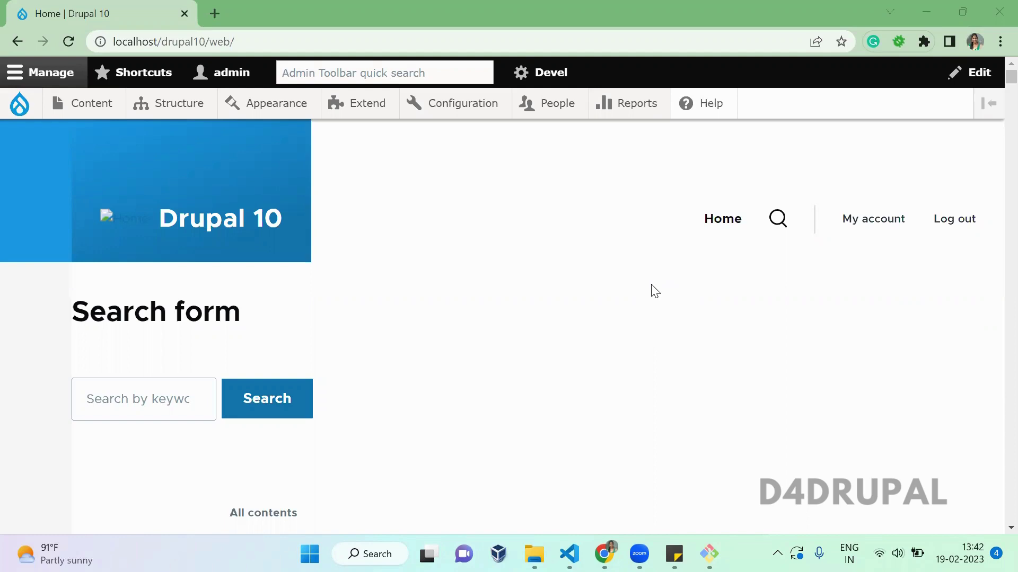
# View the Drupal home page source to inspect its CSS/JS links, keeping the source open in a second tab
pyautogui.click(458, 347)
pyautogui.hotkey('ctrl', 'u')
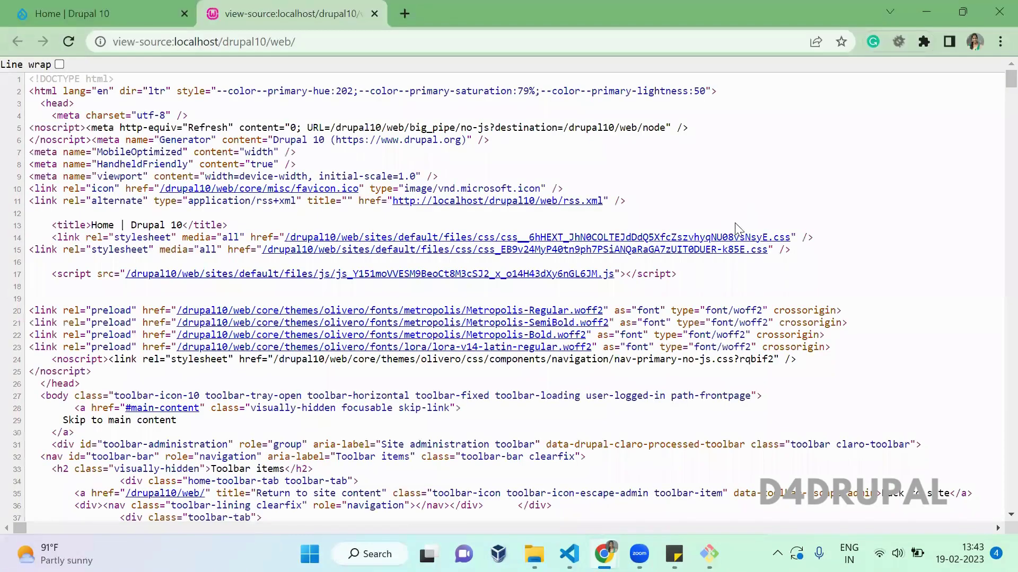
pyautogui.moveTo(686, 253); pyautogui.dragTo(596, 257)
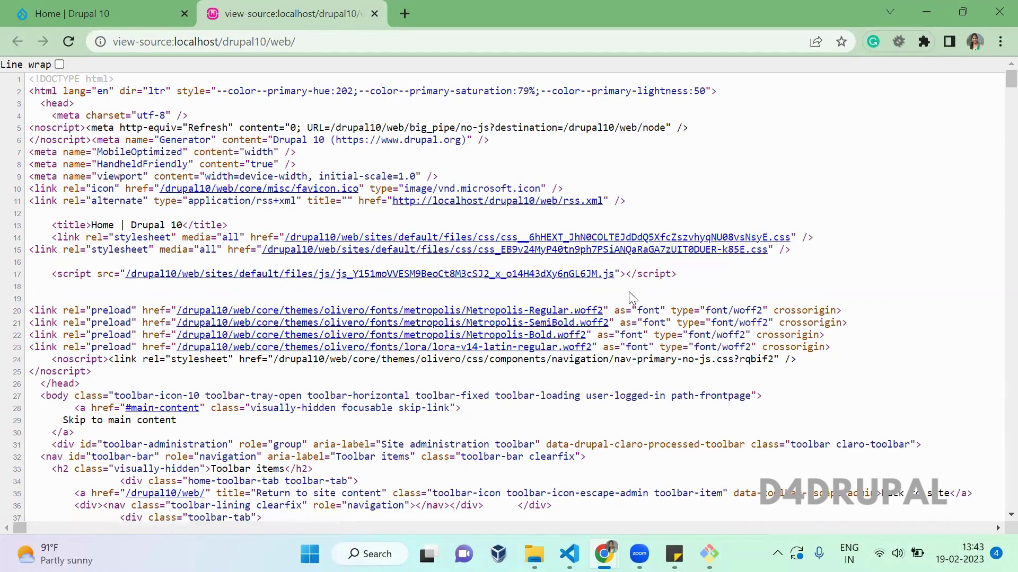
pyautogui.moveTo(628, 289); pyautogui.dragTo(565, 211)
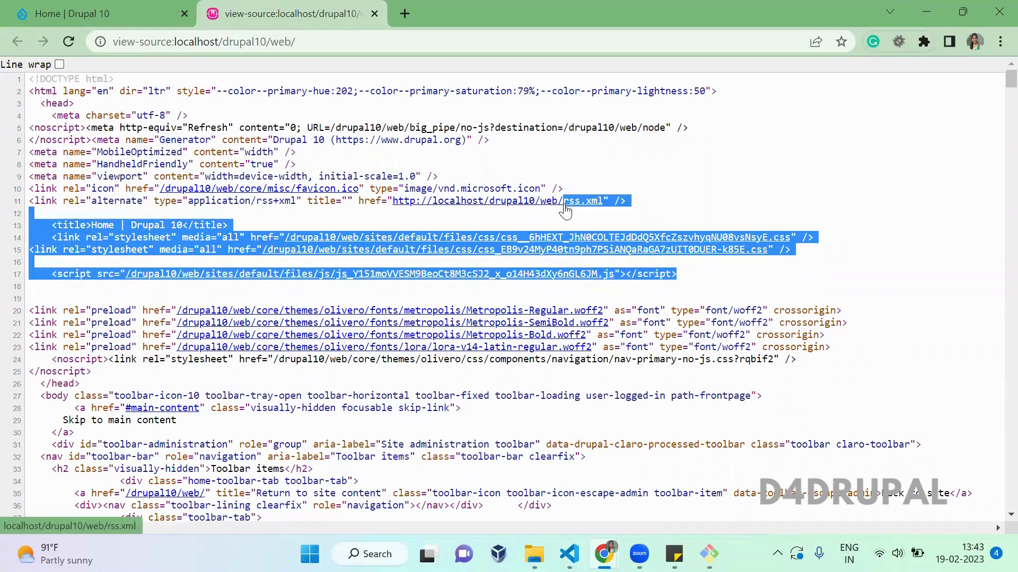
pyautogui.click(687, 212)
pyautogui.hotkey('ctrl', 'w')
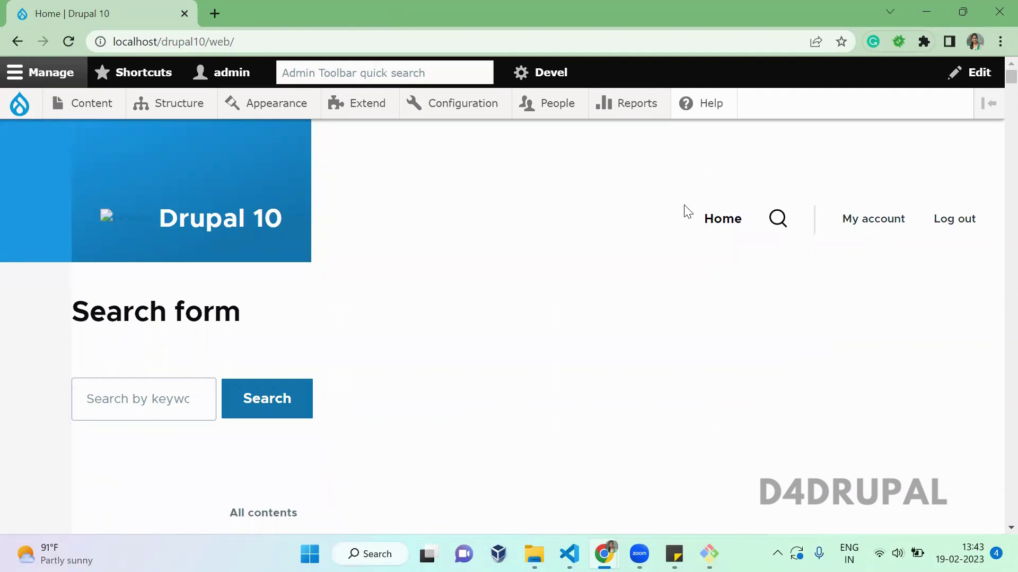
pyautogui.hotkey('ctrl', 'u')
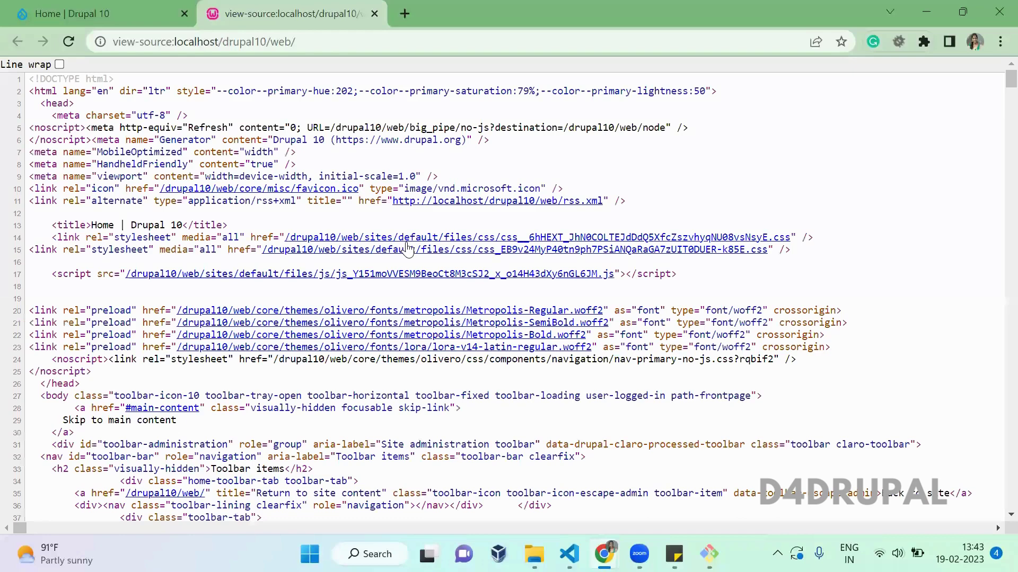
pyautogui.click(74, 11)
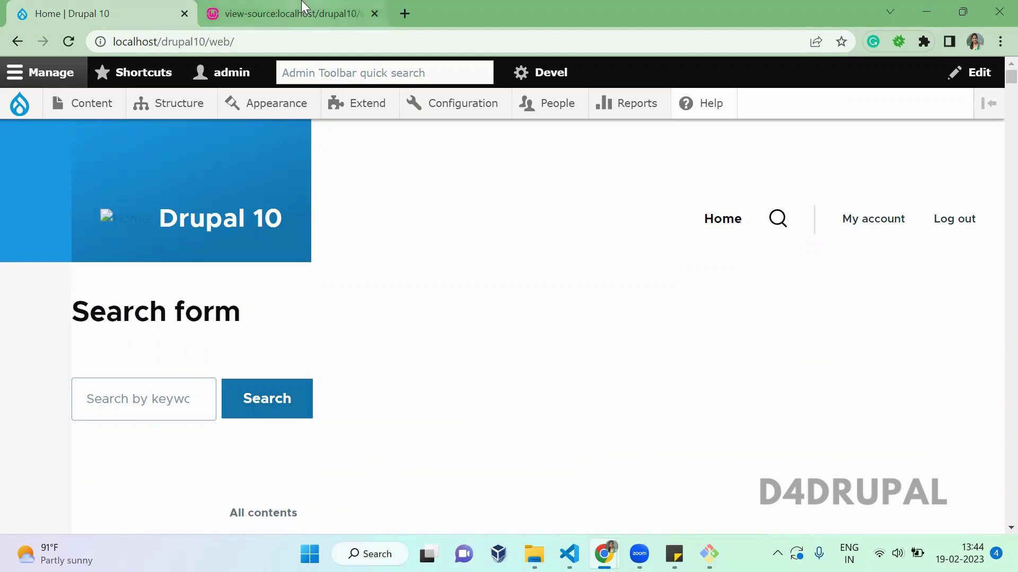
# Close the view-source tab so only the Home | Drupal 10 tab remains
pyautogui.click(286, 13)
pyautogui.click(111, 6)
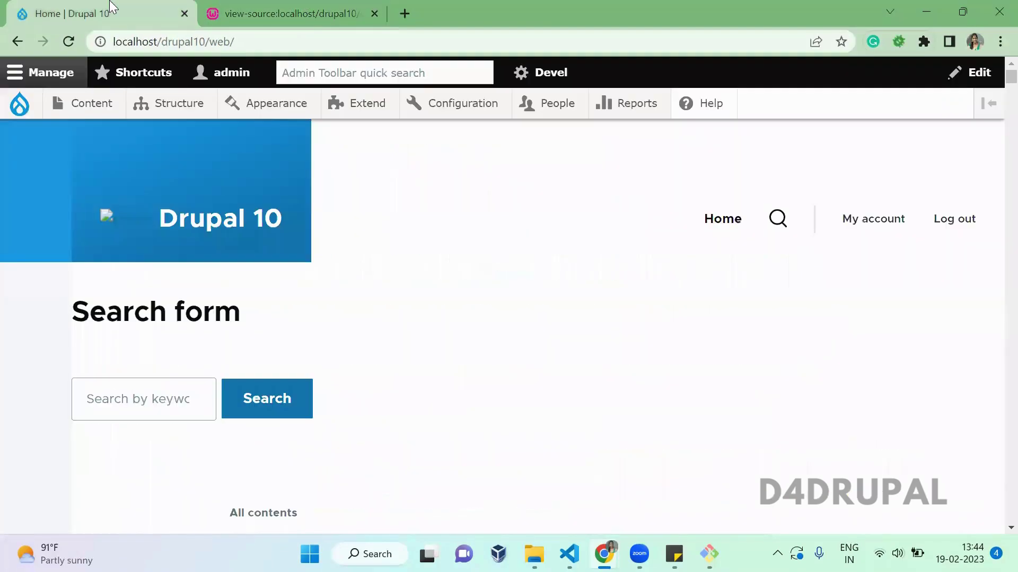
pyautogui.click(374, 13)
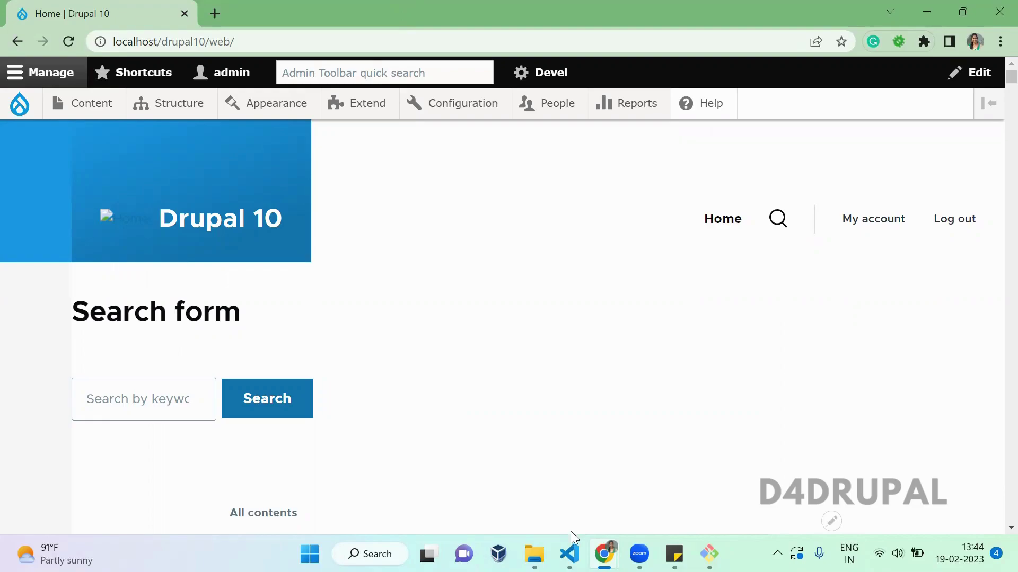
# Open sites/default/settings.php and find the commented block at the end of the file
pyautogui.click(569, 554)
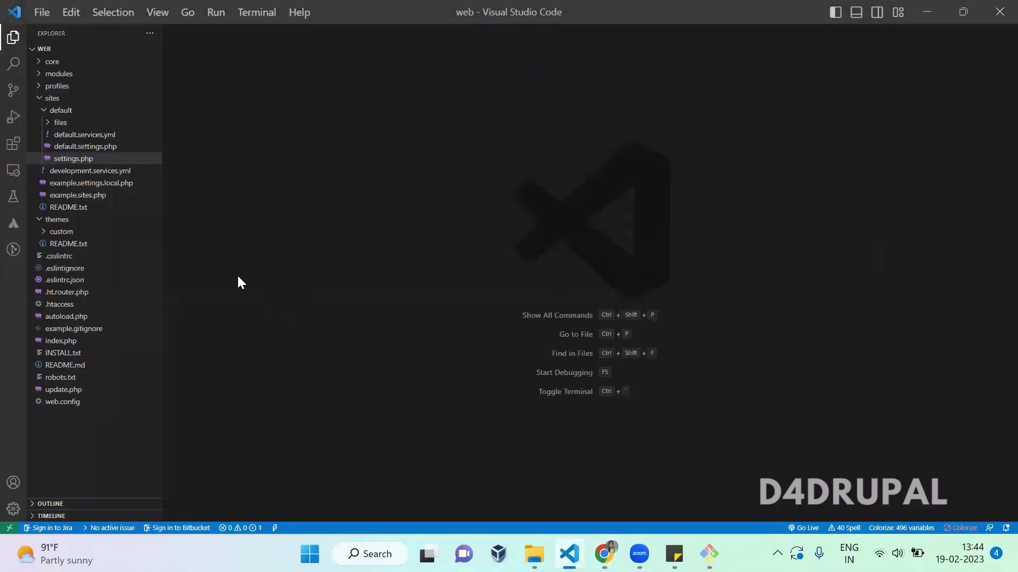
pyautogui.click(51, 100)
pyautogui.click(51, 99)
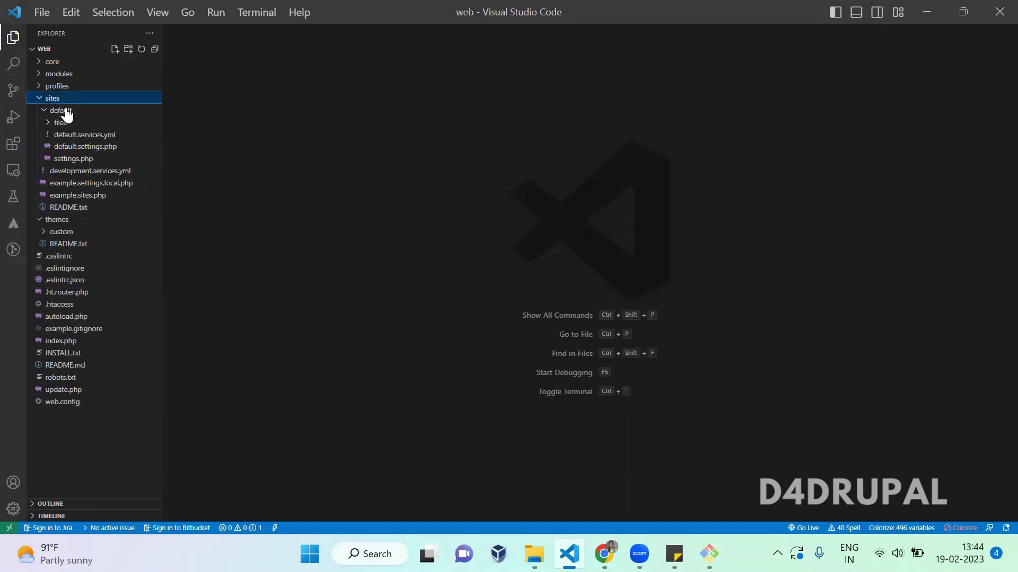
pyautogui.click(79, 159)
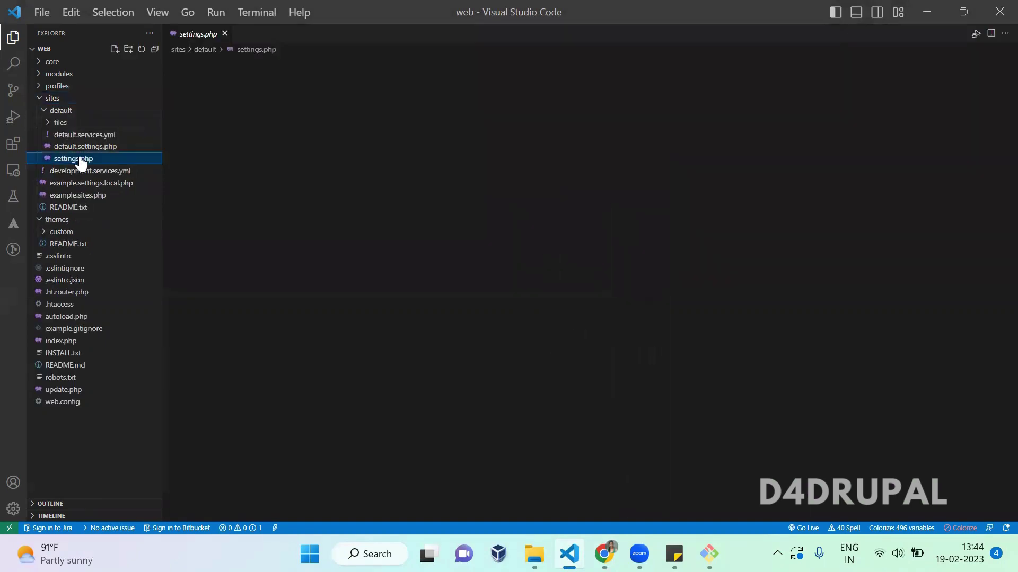
pyautogui.click(443, 407)
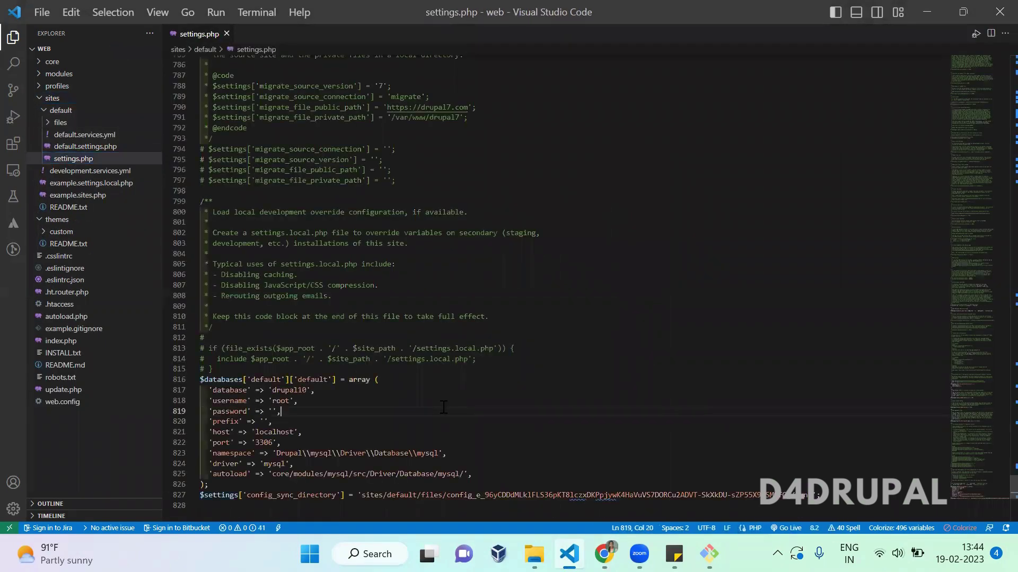
pyautogui.moveTo(297, 506); pyautogui.dragTo(201, 349)
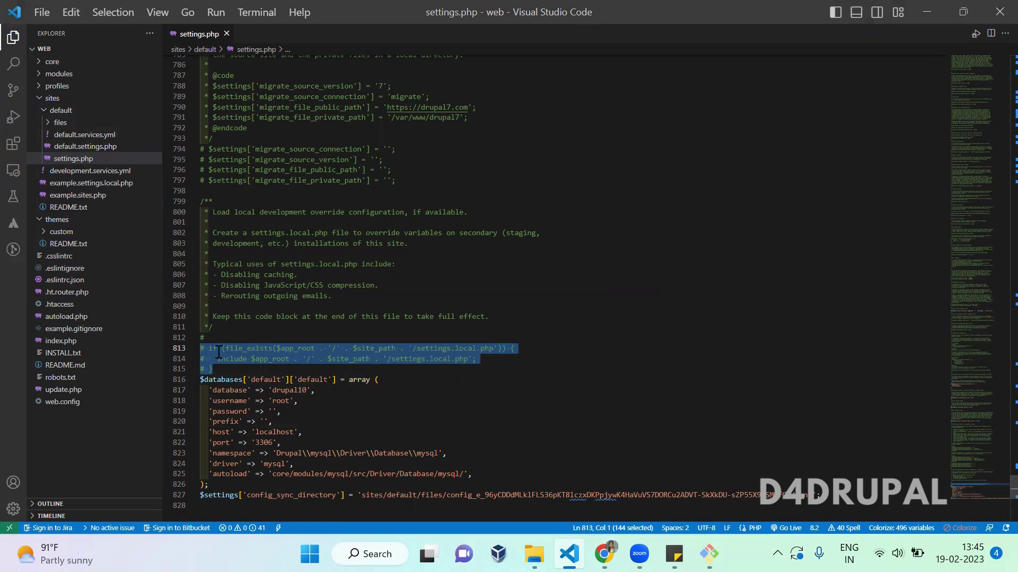
# Uncomment lines 813–815 for the settings.local.php include, indent the include line, and save
pyautogui.press('Left')
pyautogui.press('Right')
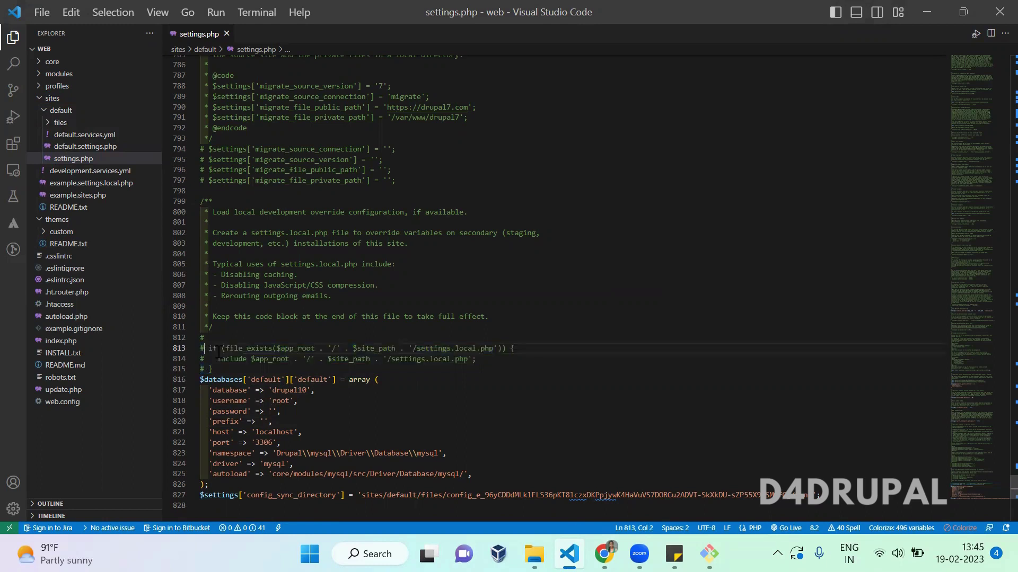
pyautogui.press('BackSpace')
pyautogui.press('BackSpace')
pyautogui.press('Down')
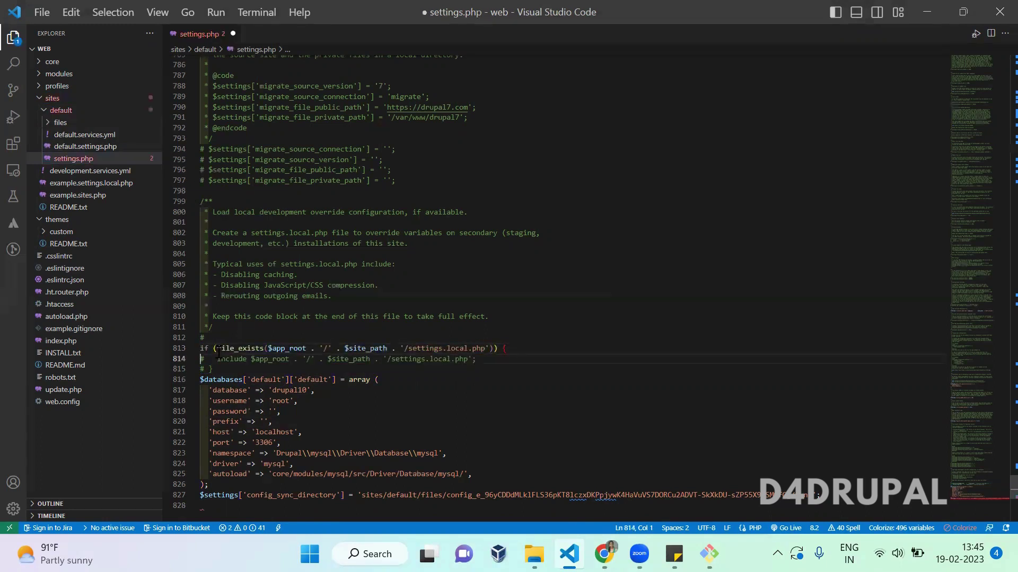
pyautogui.press('Right')
pyautogui.press('Right')
pyautogui.press('BackSpace')
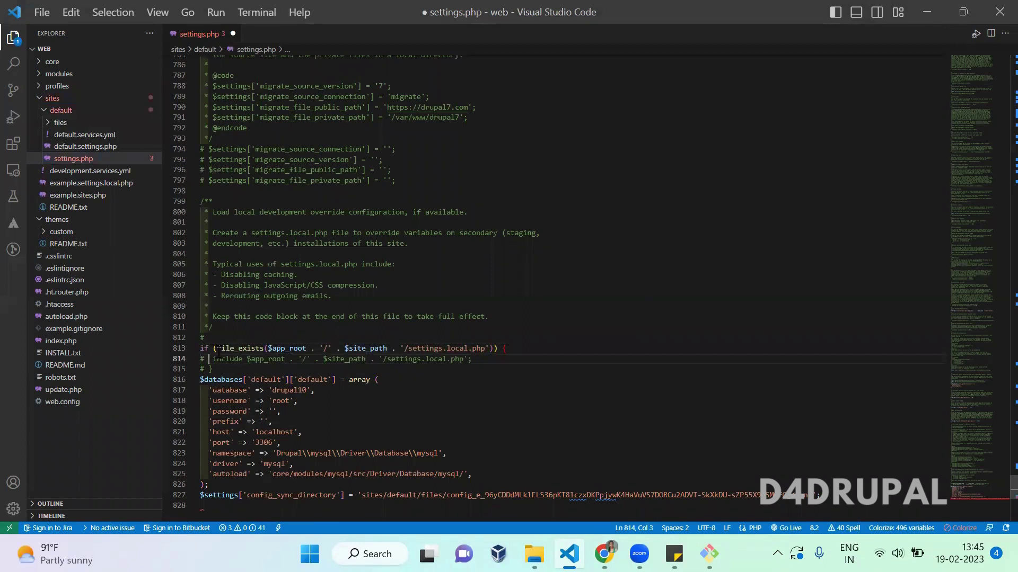
pyautogui.press('BackSpace')
pyautogui.press('BackSpace')
pyautogui.hotkey('shift', 'End')
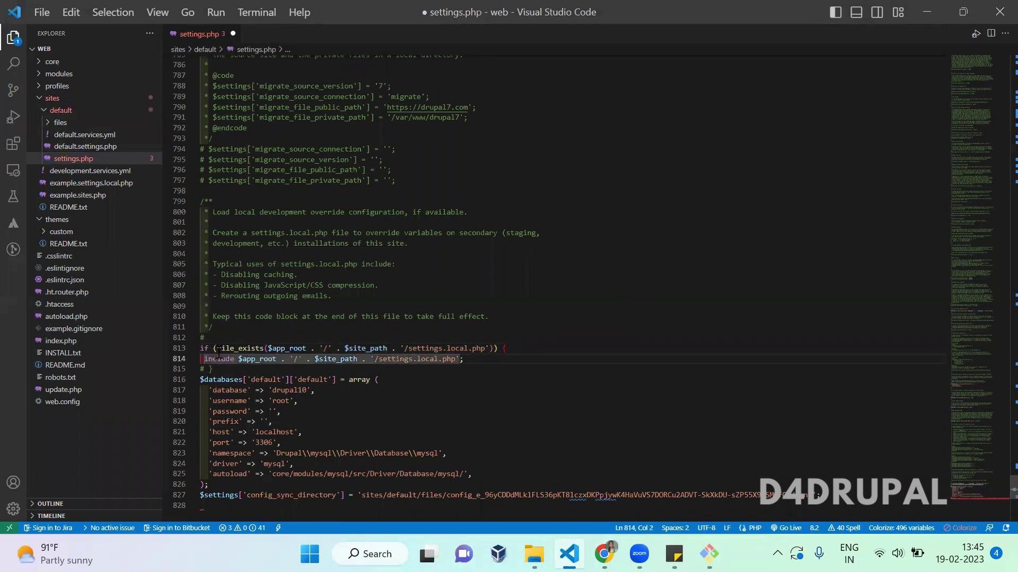
pyautogui.press('Tab')
pyautogui.press('Down')
pyautogui.press('BackSpace')
pyautogui.press('BackSpace')
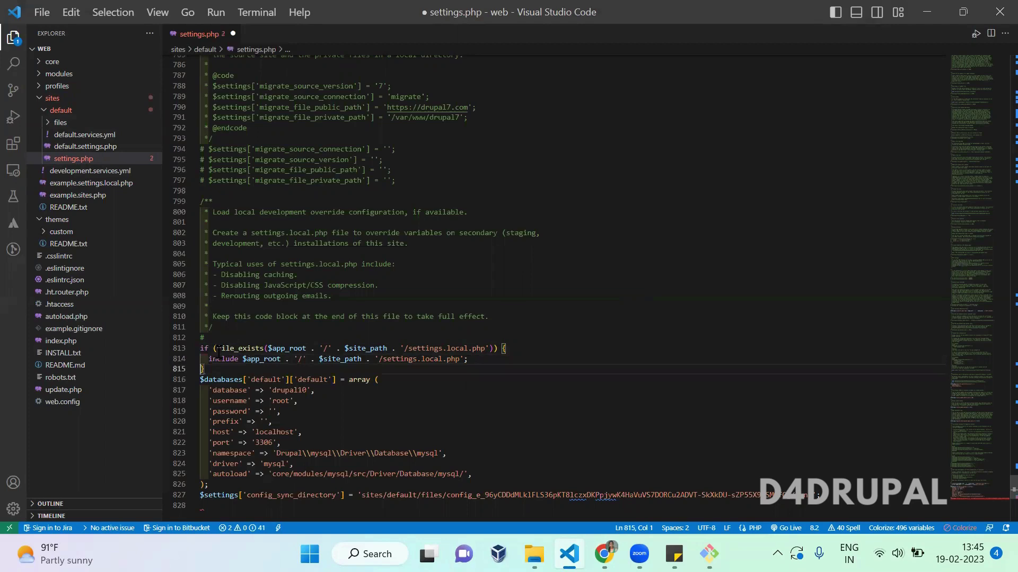
pyautogui.hotkey('ctrl', 's')
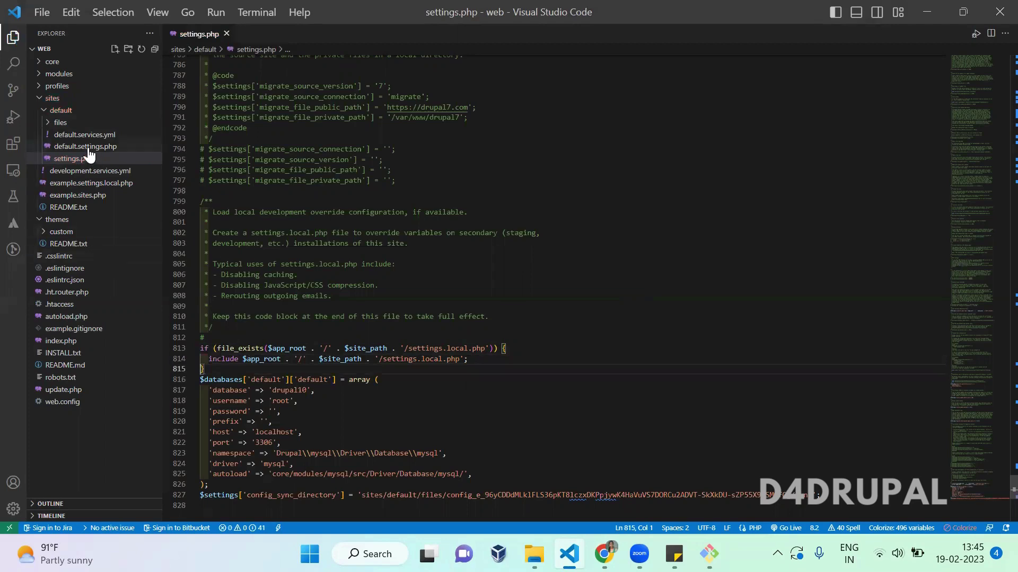
# Copy example.settings.local.php and paste the copy into sites/default
pyautogui.click(48, 109)
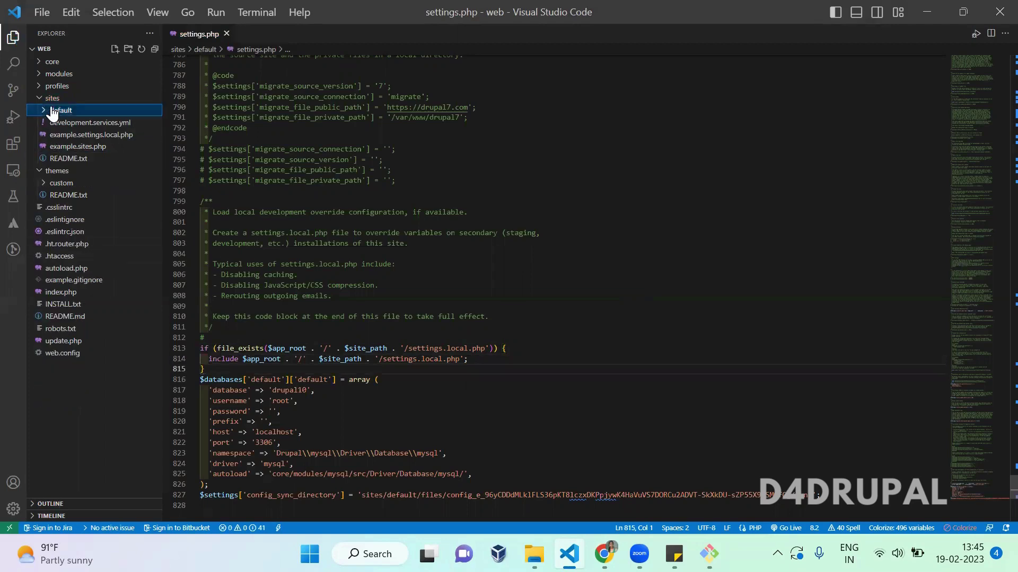
pyautogui.click(92, 137)
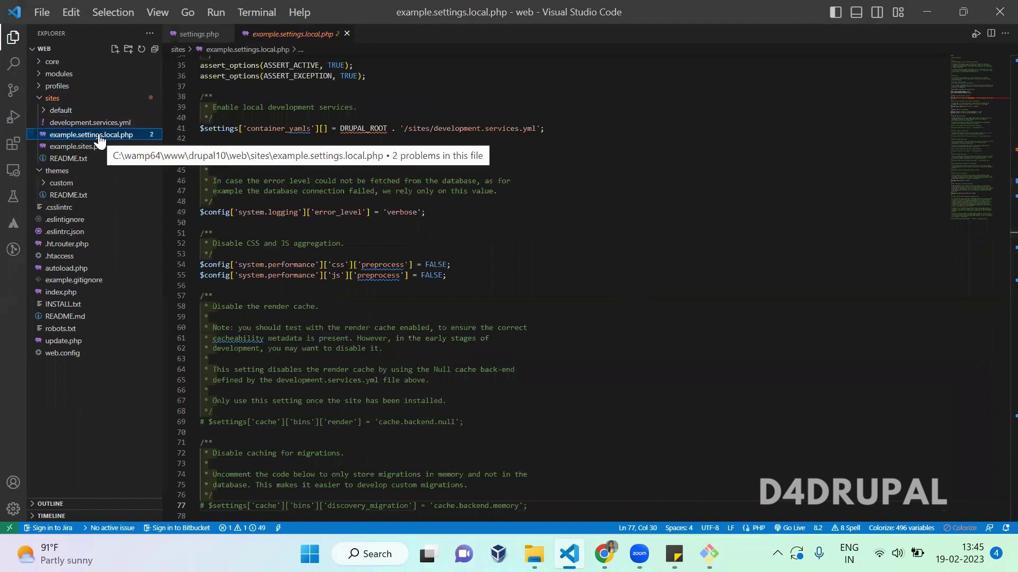
pyautogui.rightClick(99, 136)
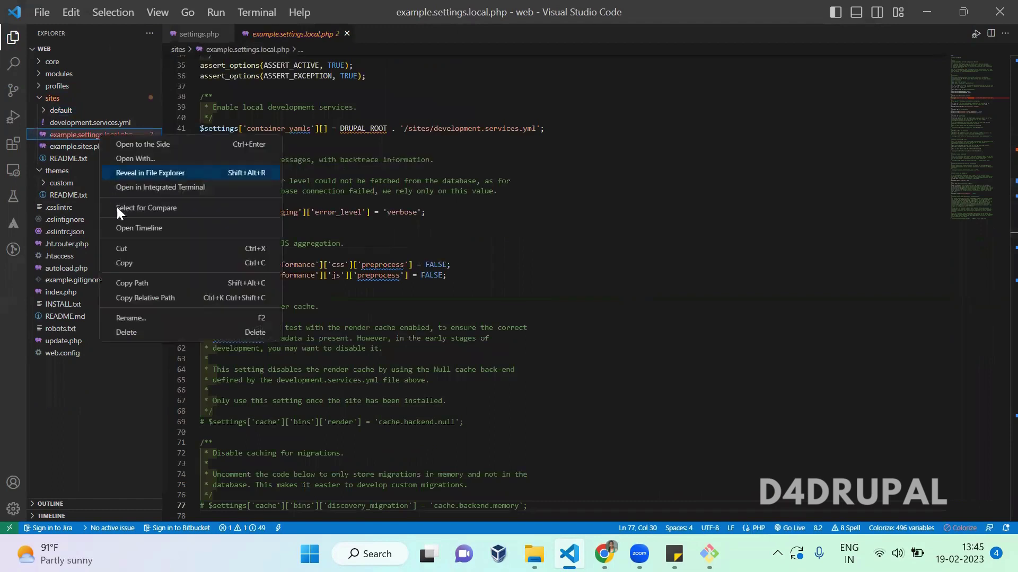
pyautogui.click(124, 265)
pyautogui.click(73, 110)
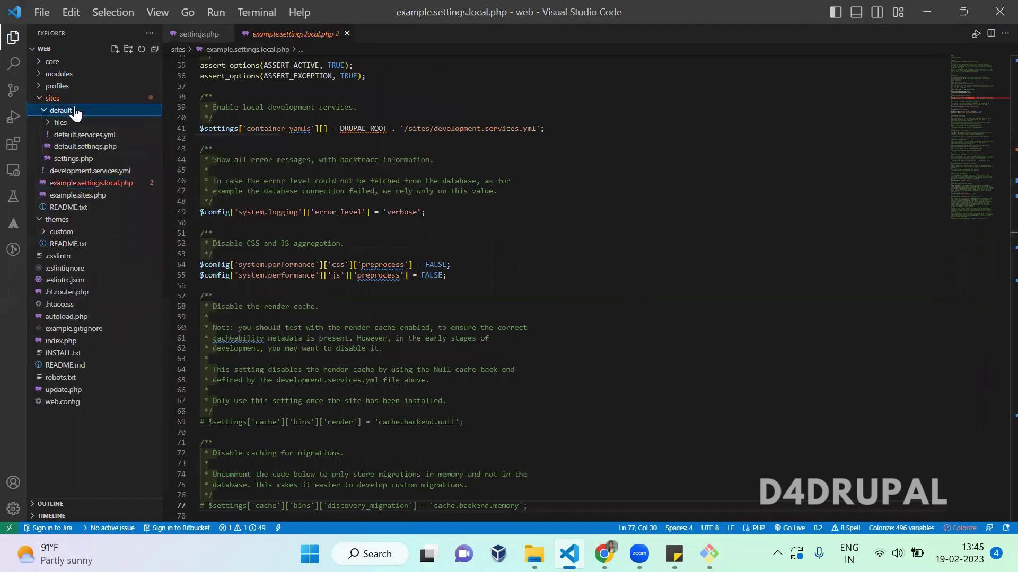
pyautogui.rightClick(74, 110)
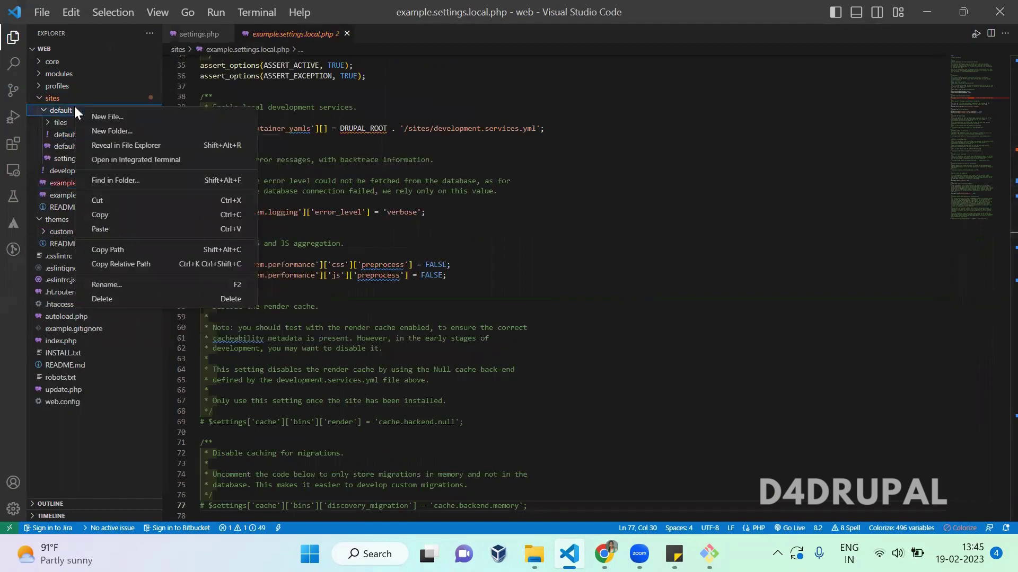
pyautogui.click(127, 229)
# Rename the pasted copy to settings.local.php
pyautogui.rightClick(92, 159)
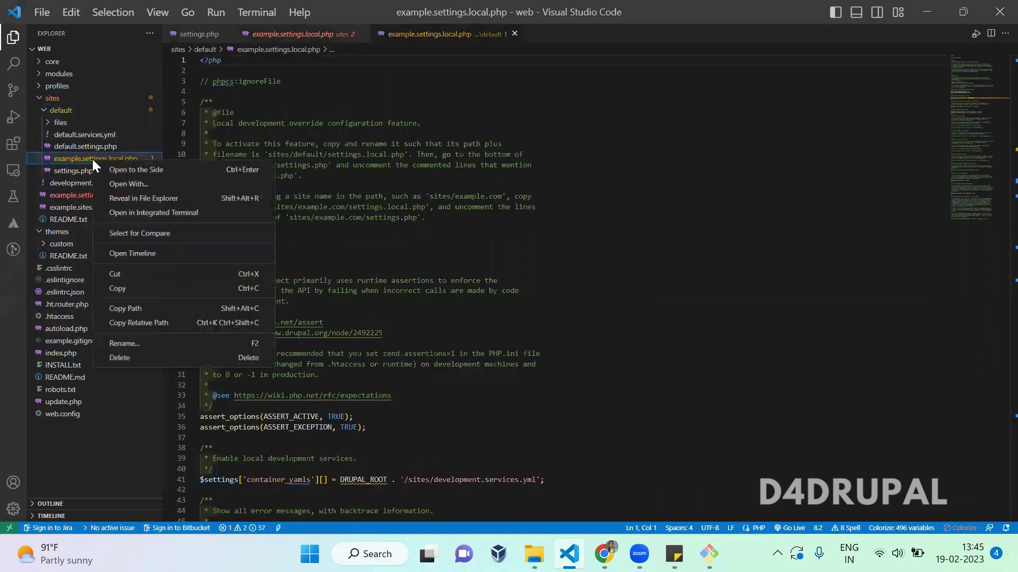
pyautogui.click(177, 344)
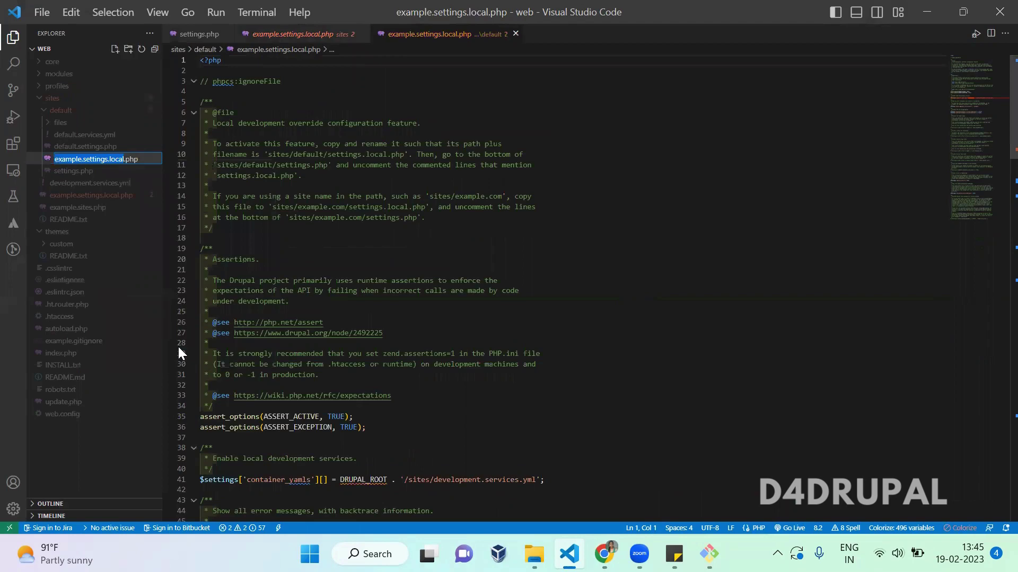
pyautogui.press('Home')
pyautogui.press('Delete')
pyautogui.press('Delete')
pyautogui.press('Delete')
pyautogui.press('Delete')
pyautogui.press('Delete')
pyautogui.press('Delete')
pyautogui.press('Delete')
pyautogui.press('Delete')
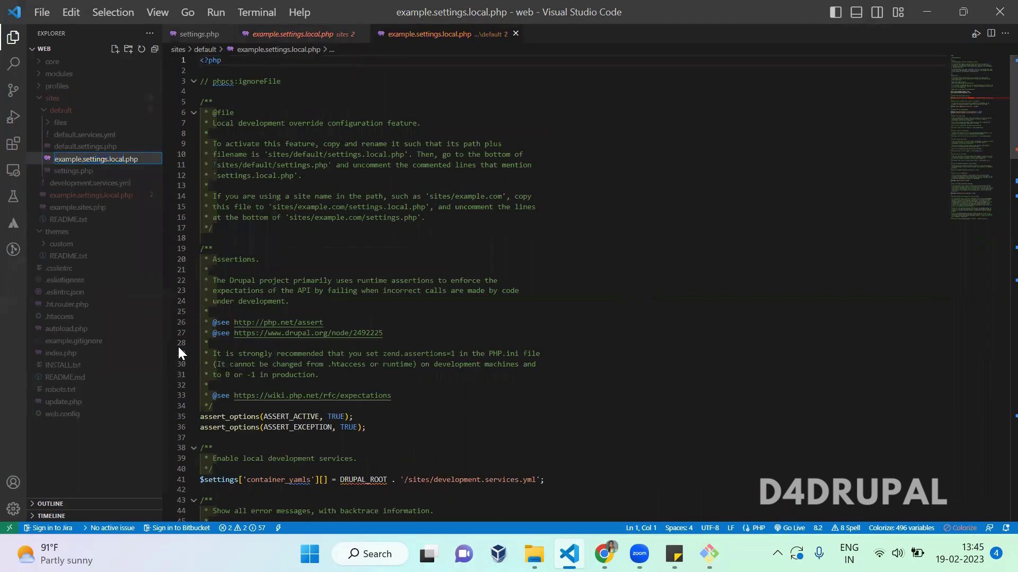
pyautogui.press('Return')
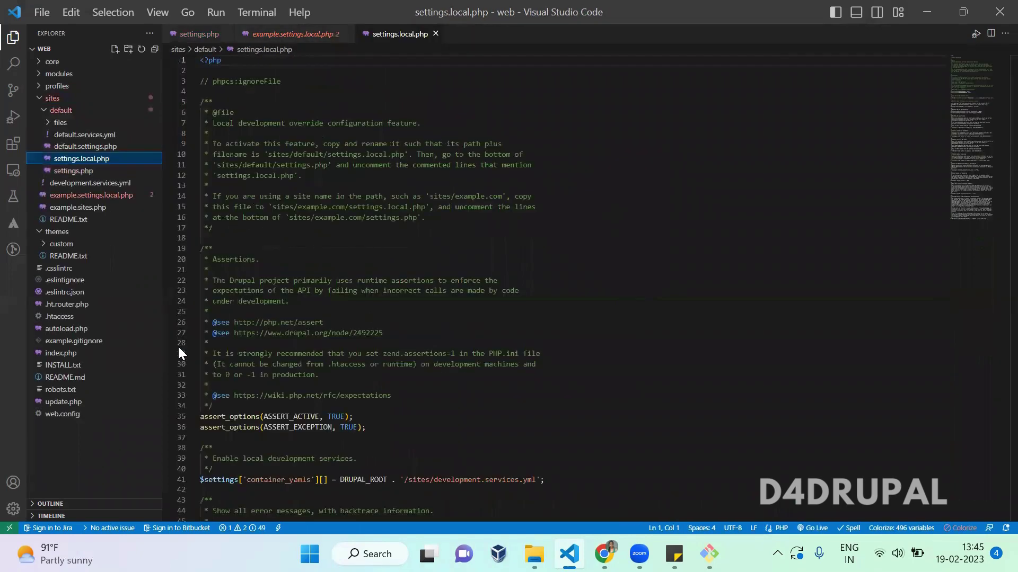
# Review the CSS and JS aggregation FALSE lines in settings.local.php
pyautogui.click(509, 419)
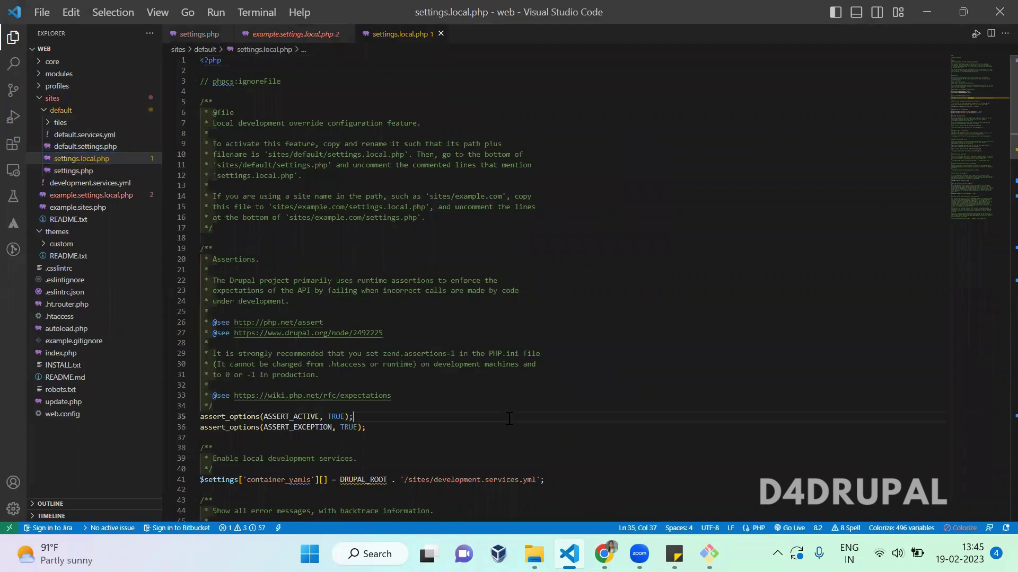
pyautogui.press('Down')
pyautogui.press('Down')
pyautogui.press('Down')
pyautogui.press('Down')
pyautogui.press('Down')
pyautogui.press('Down')
pyautogui.press('Down')
pyautogui.press('Down')
pyautogui.press('Down')
pyautogui.press('Down')
pyautogui.press('Down')
pyautogui.press('Down')
pyautogui.press('Down')
pyautogui.press('Down')
pyautogui.press('Down')
pyautogui.press('Down')
pyautogui.press('Down')
pyautogui.press('Down')
pyautogui.press('Down')
pyautogui.press('Down')
pyautogui.press('Down')
pyautogui.press('Down')
pyautogui.press('Down')
pyautogui.press('Down')
pyautogui.press('Down')
pyautogui.press('Down')
pyautogui.press('Down')
pyautogui.press('Down')
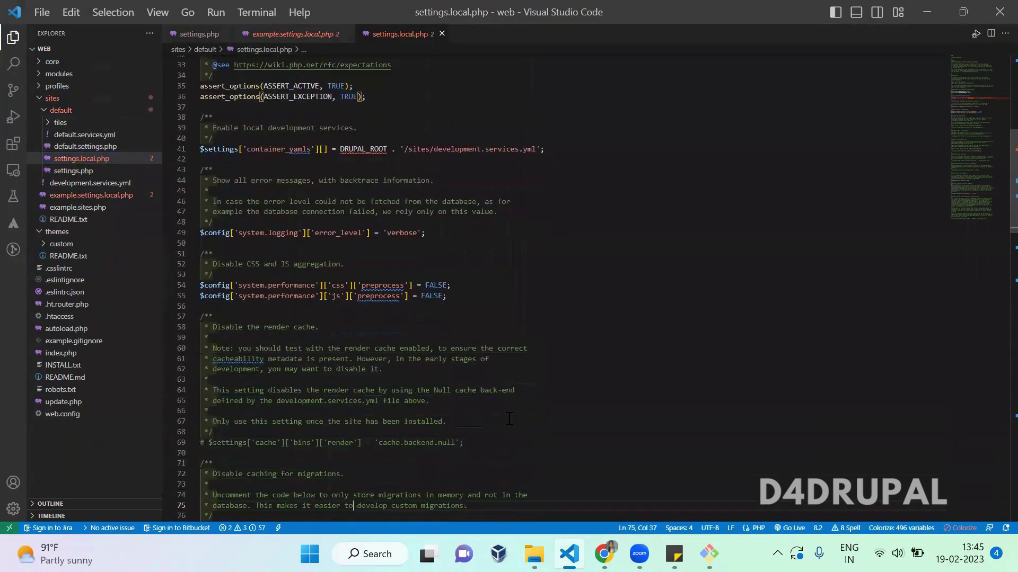
pyautogui.moveTo(466, 295); pyautogui.dragTo(200, 285)
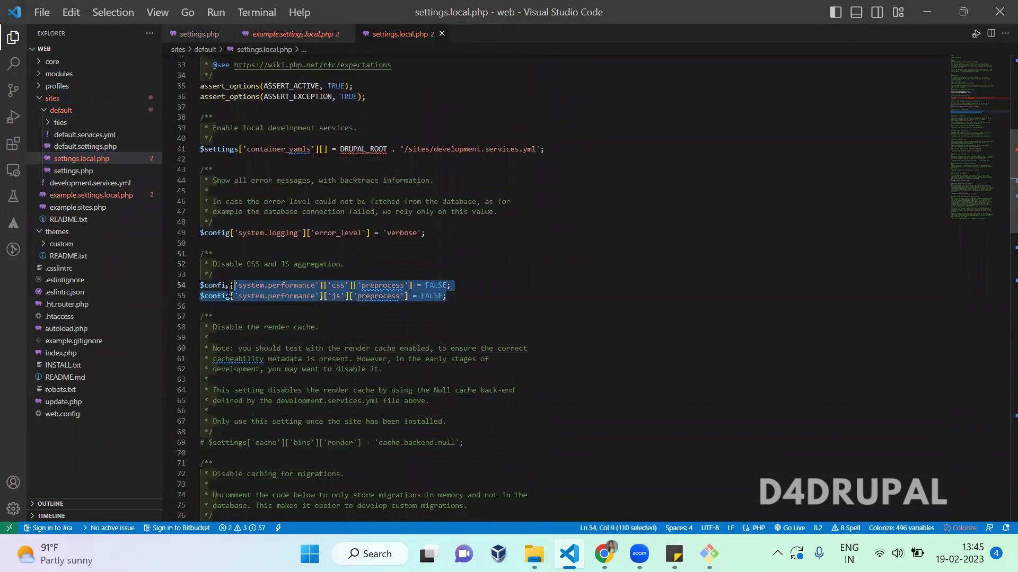
pyautogui.doubleClick(440, 285)
pyautogui.doubleClick(371, 285)
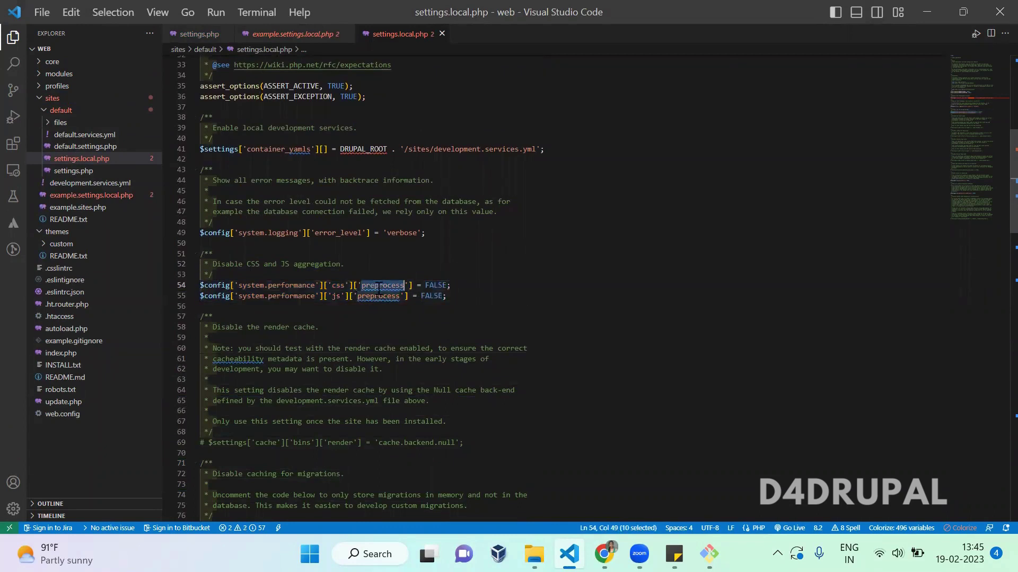
pyautogui.click(447, 295)
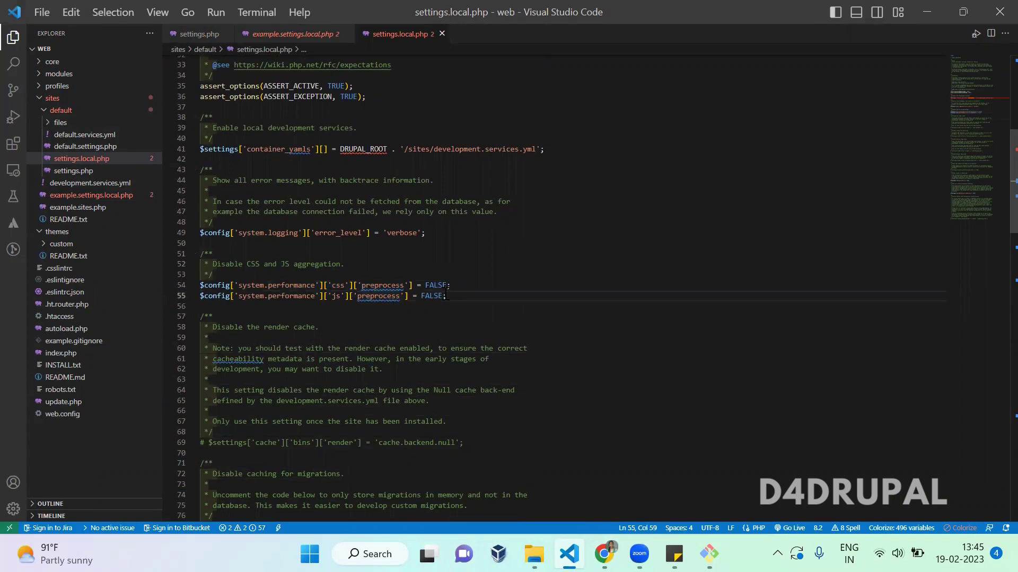
pyautogui.press('Down')
pyautogui.press('Down')
pyautogui.press('Down')
pyautogui.press('Down')
pyautogui.press('Down')
pyautogui.press('Down')
pyautogui.press('Down')
pyautogui.press('Down')
pyautogui.press('Down')
pyautogui.press('Down')
pyautogui.press('Down')
pyautogui.press('Down')
pyautogui.press('Down')
pyautogui.press('Down')
pyautogui.press('Down')
pyautogui.press('Down')
pyautogui.press('Down')
pyautogui.press('Down')
pyautogui.press('Down')
pyautogui.press('Down')
pyautogui.press('Down')
pyautogui.press('Down')
pyautogui.press('Down')
pyautogui.press('Down')
pyautogui.press('Down')
pyautogui.press('Down')
pyautogui.press('Down')
pyautogui.press('Down')
pyautogui.press('Down')
pyautogui.press('Down')
pyautogui.press('Down')
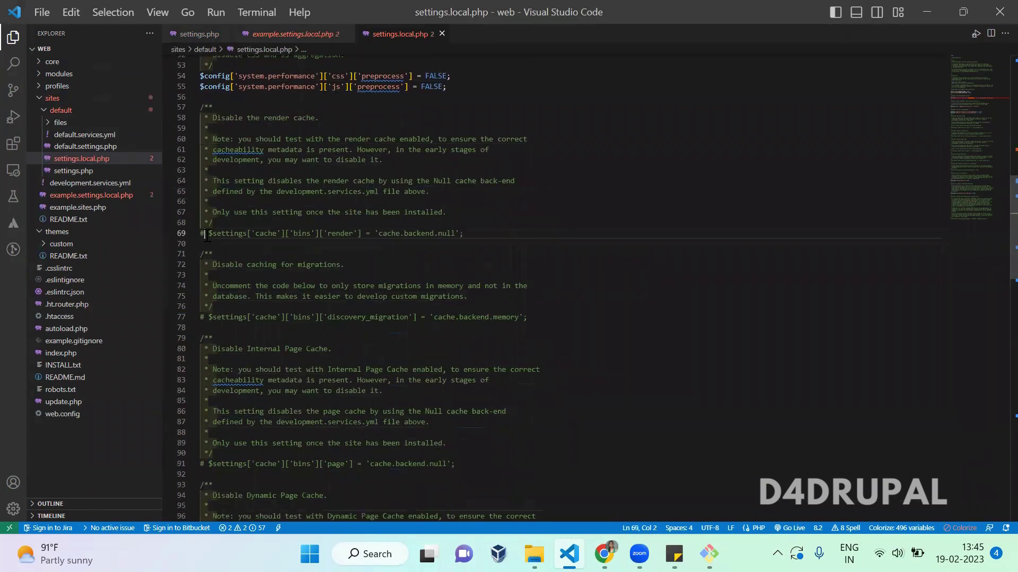
# Uncomment the render cache null-backend line in settings.local.php
pyautogui.moveTo(207, 234); pyautogui.dragTo(201, 234)
pyautogui.press('Delete')
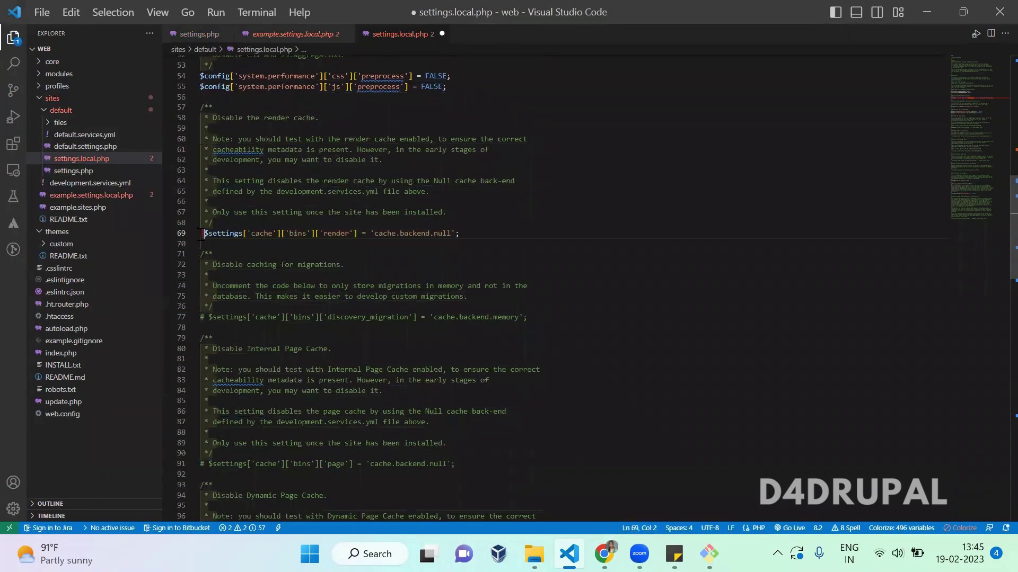
pyautogui.press('Delete')
pyautogui.press('Down')
pyautogui.press('Down')
pyautogui.press('Down')
pyautogui.press('Down')
pyautogui.press('Down')
pyautogui.press('Down')
pyautogui.press('Down')
pyautogui.press('Down')
pyautogui.press('Down')
pyautogui.press('Down')
pyautogui.press('Down')
pyautogui.press('Down')
pyautogui.press('Down')
pyautogui.press('Down')
pyautogui.press('Down')
pyautogui.press('Down')
pyautogui.press('Down')
pyautogui.press('Down')
pyautogui.press('Down')
pyautogui.press('Down')
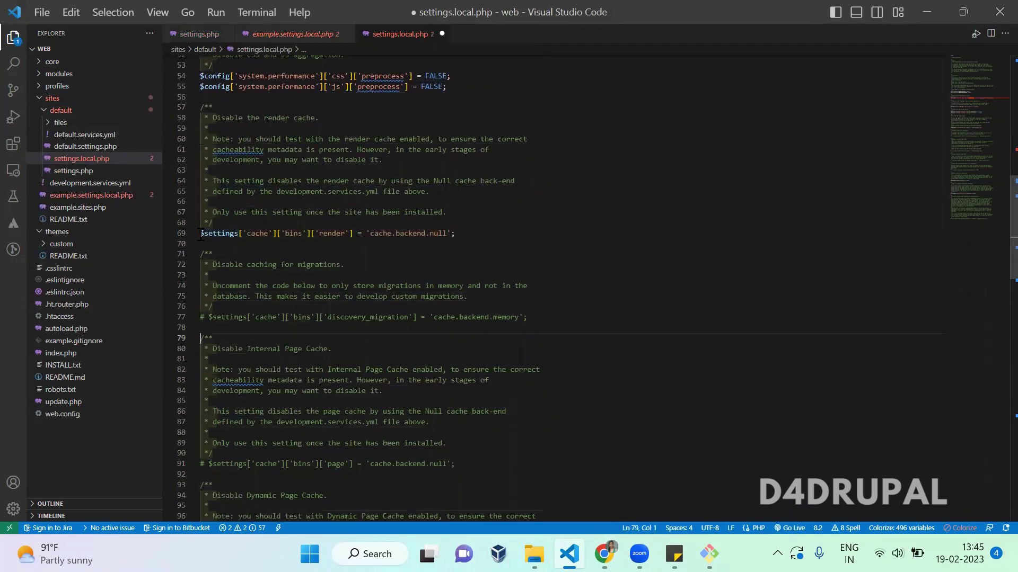
# Uncomment the dynamic_page_cache null-backend line on line 100 and save the file
pyautogui.scroll(-5, 200, 234)
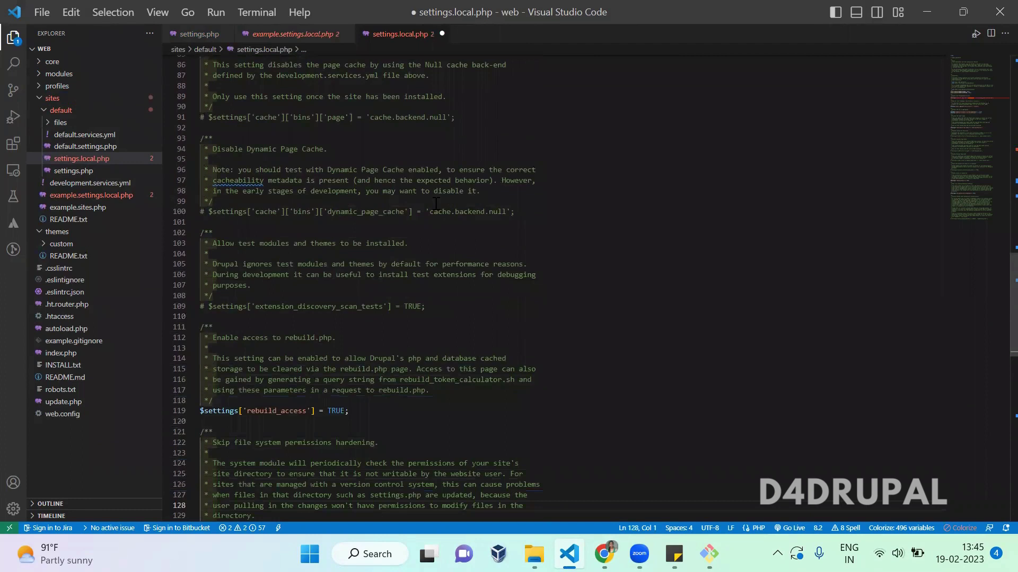
pyautogui.click(209, 213)
pyautogui.moveTo(209, 213); pyautogui.dragTo(197, 214)
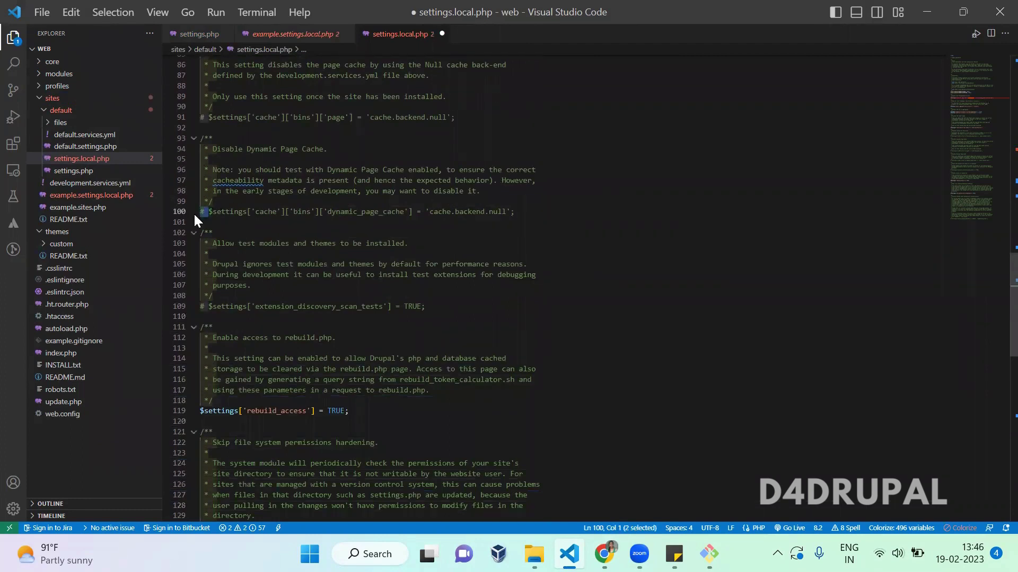
pyautogui.press('BackSpace')
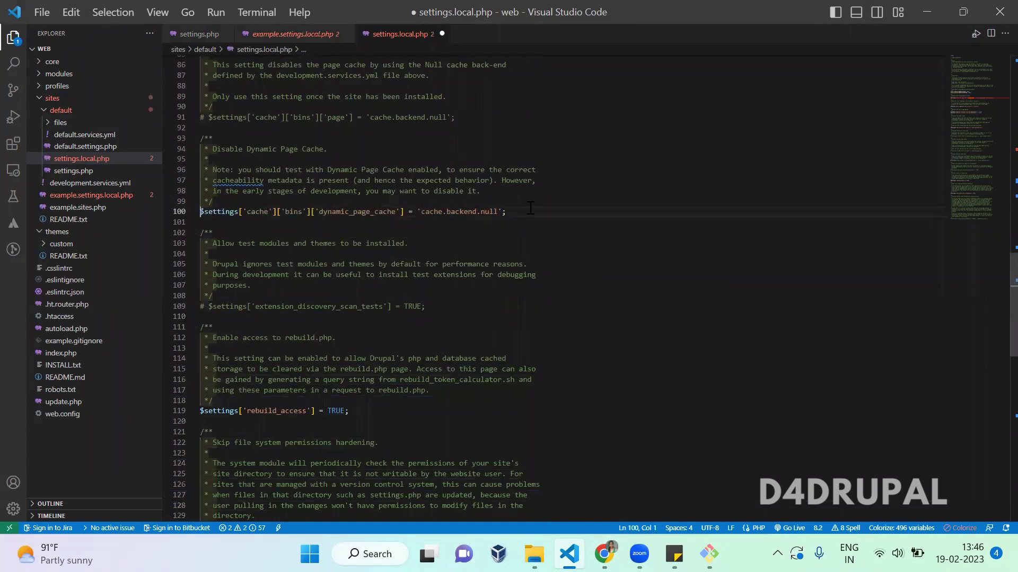
pyautogui.press('Left')
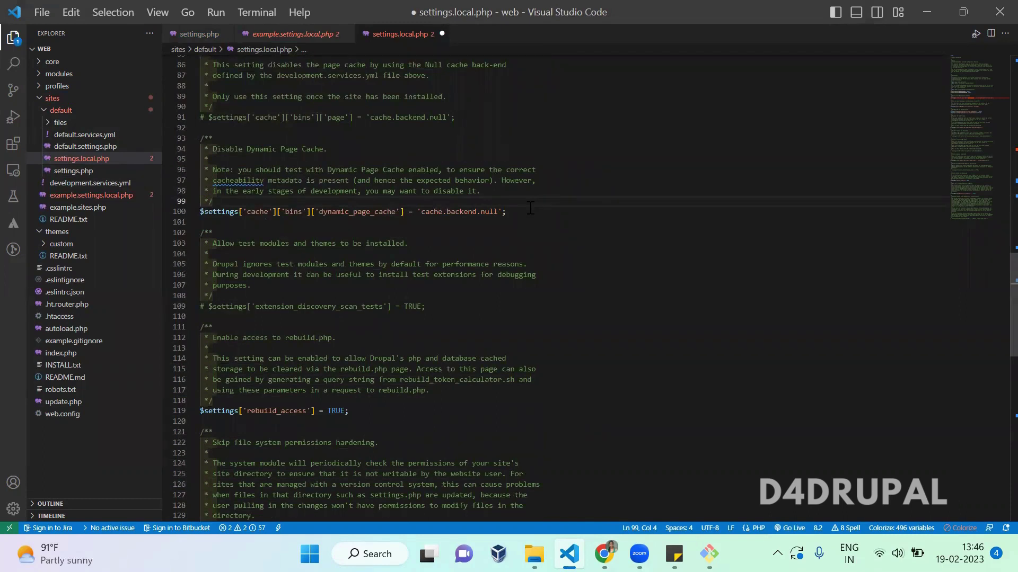
pyautogui.hotkey('ctrl', 's')
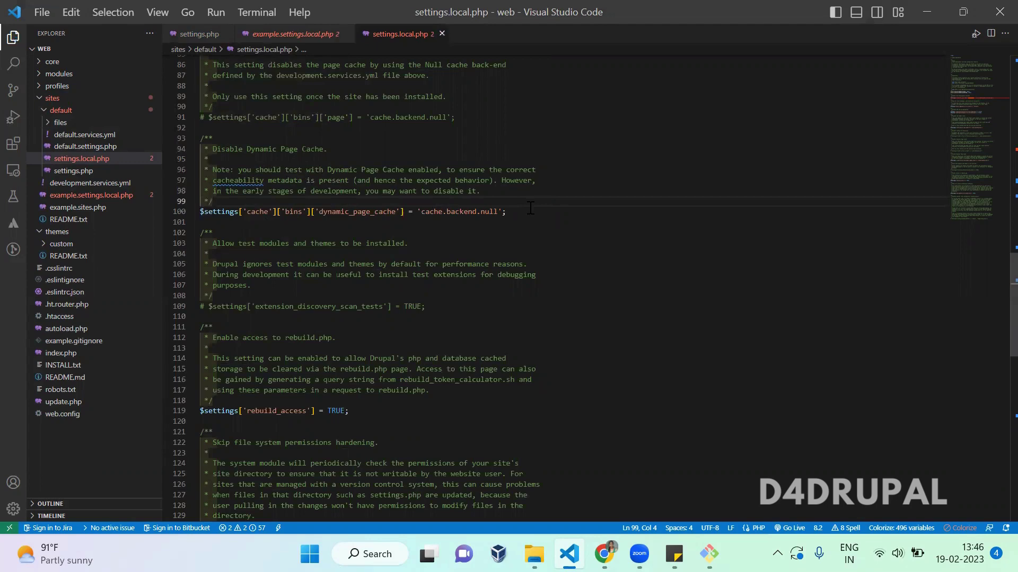
pyautogui.hotkey('ctrl', 'a')
# Check the development.services.yml path on line 41, then open development.services.yml
pyautogui.hotkey('ctrl', 'Home')
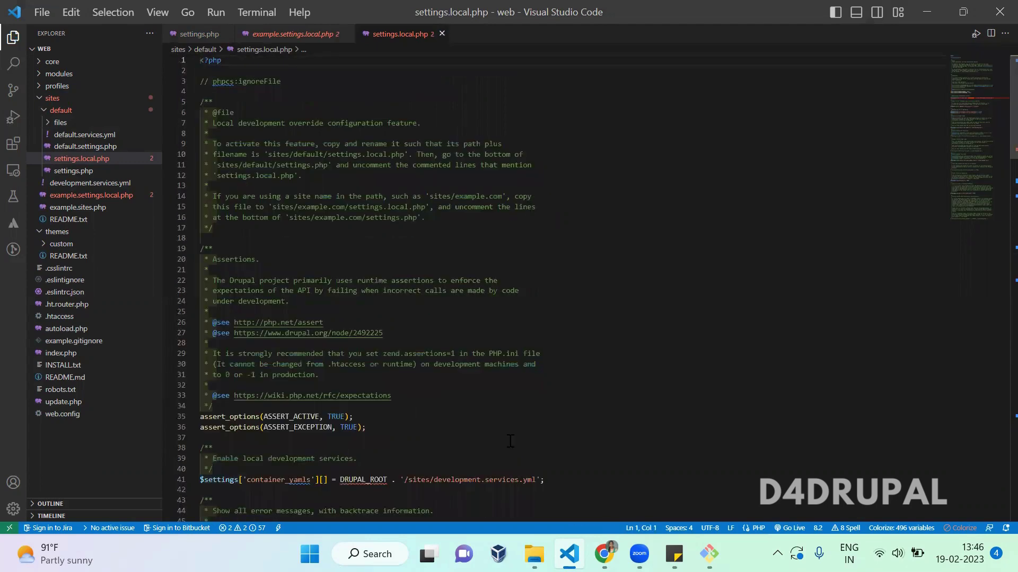
pyautogui.moveTo(340, 482); pyautogui.dragTo(564, 484)
pyautogui.press('Down')
pyautogui.press('Down')
pyautogui.press('Down')
pyautogui.press('Down')
pyautogui.press('Down')
pyautogui.press('Down')
pyautogui.press('Down')
pyautogui.press('Down')
pyautogui.press('Down')
pyautogui.press('Down')
pyautogui.press('Down')
pyautogui.press('Down')
pyautogui.press('Down')
pyautogui.press('Down')
pyautogui.press('Down')
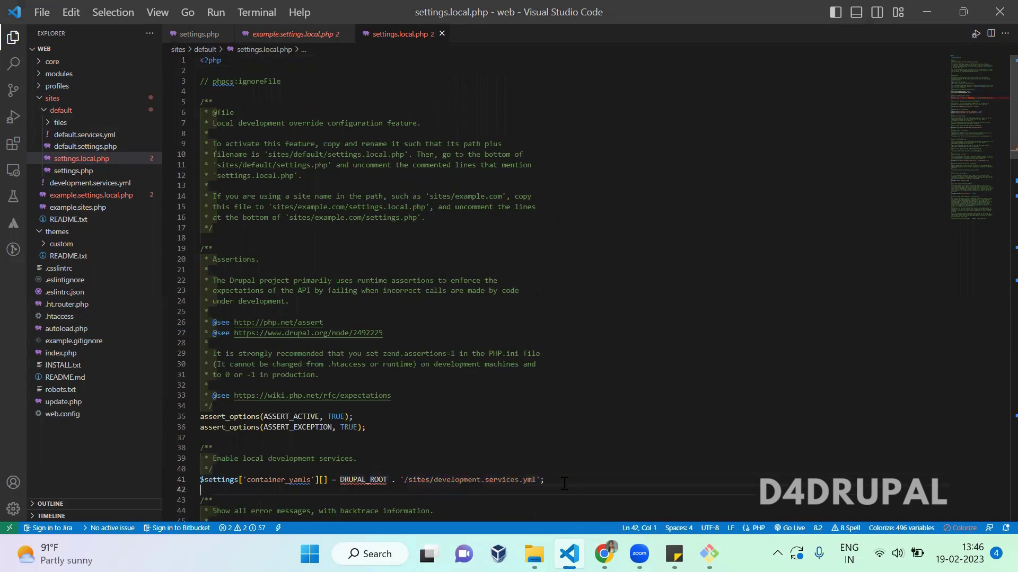
pyautogui.click(553, 350)
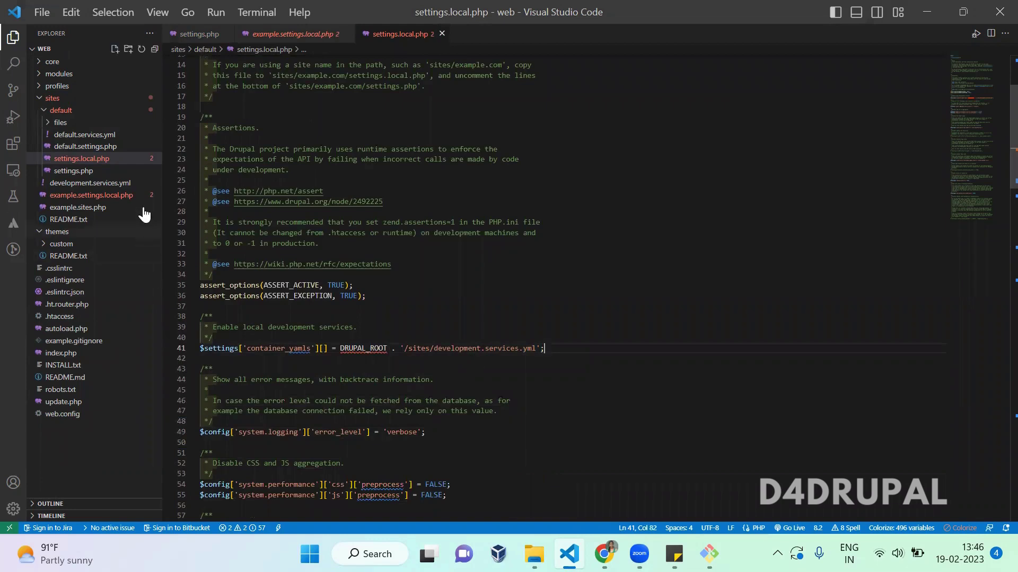
pyautogui.doubleClick(99, 185)
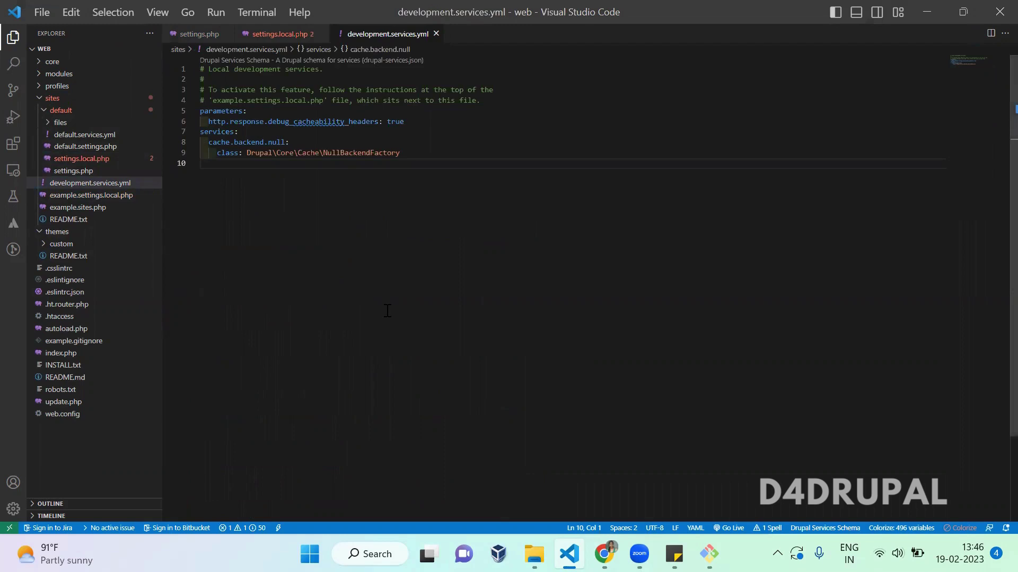
# Add a twig.config: entry under parameters with debug: true
pyautogui.click(412, 123)
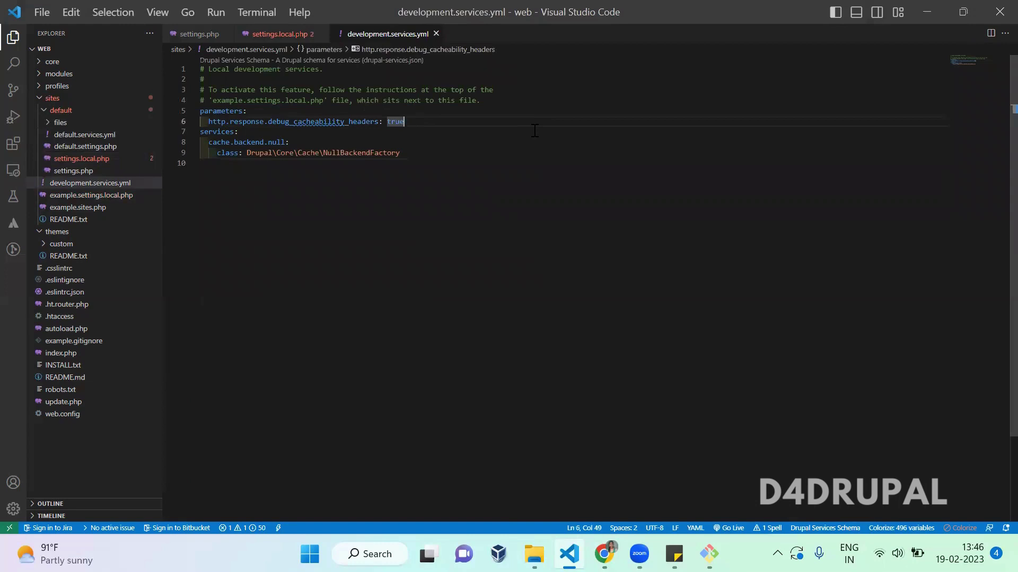
pyautogui.press('Return')
pyautogui.write('twif')
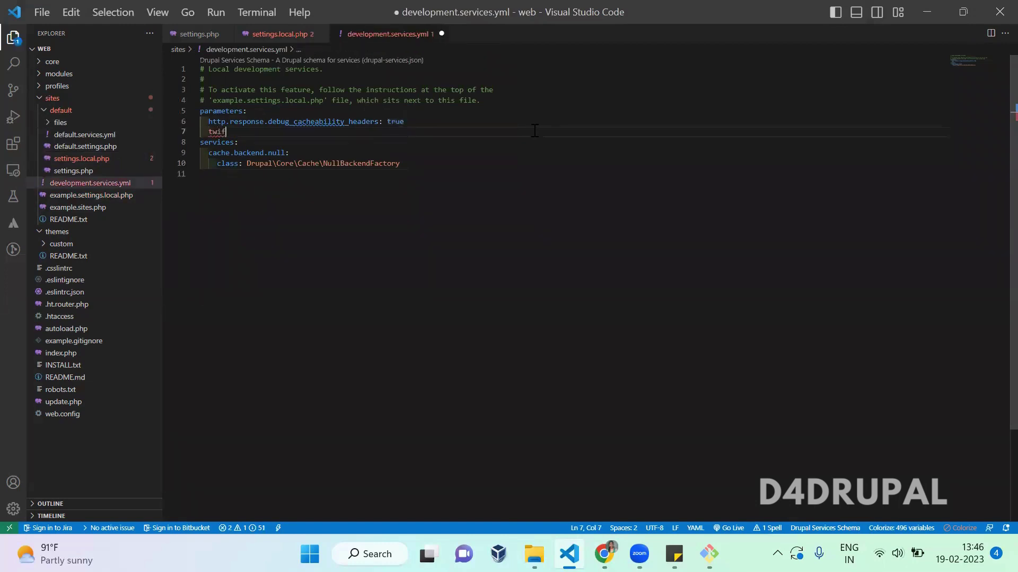
pyautogui.press('BackSpace')
pyautogui.write('g.config:')
pyautogui.press('Return')
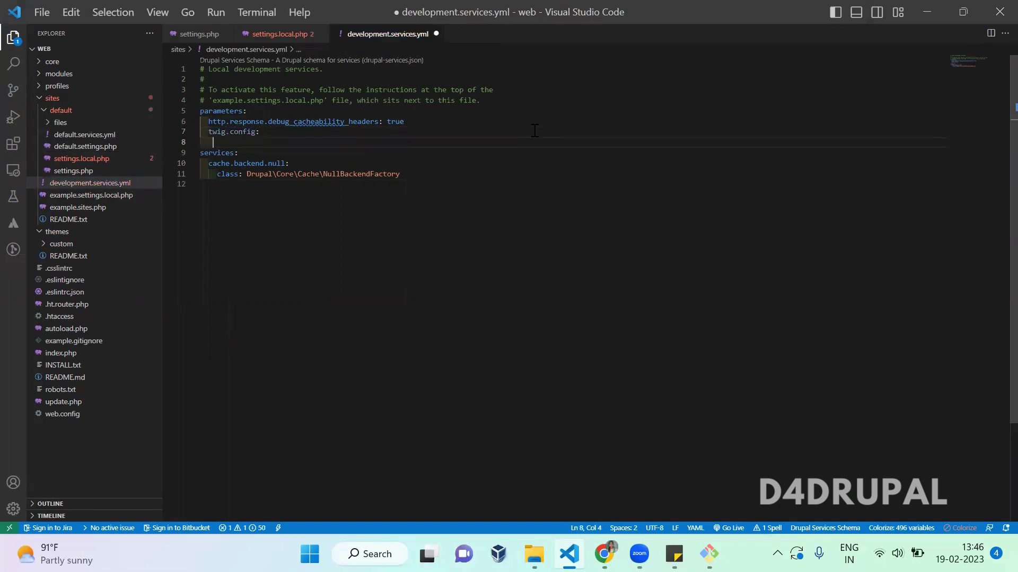
pyautogui.write('debug: t')
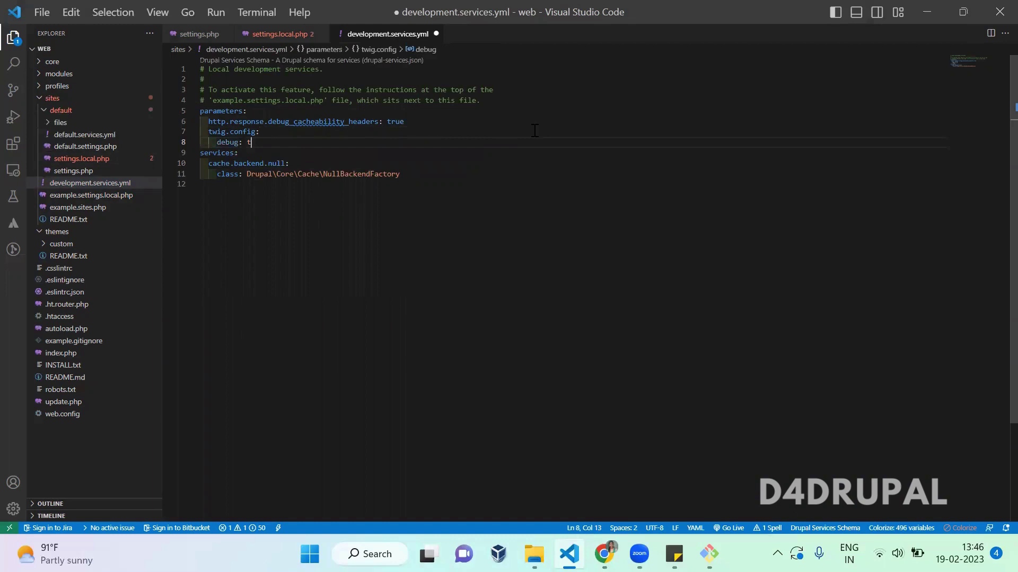
pyautogui.write('rue')
# Add auto_reload: true and cache: false under twig.config and save the file
pyautogui.press('Escape')
pyautogui.press('Return')
pyautogui.write('auto')
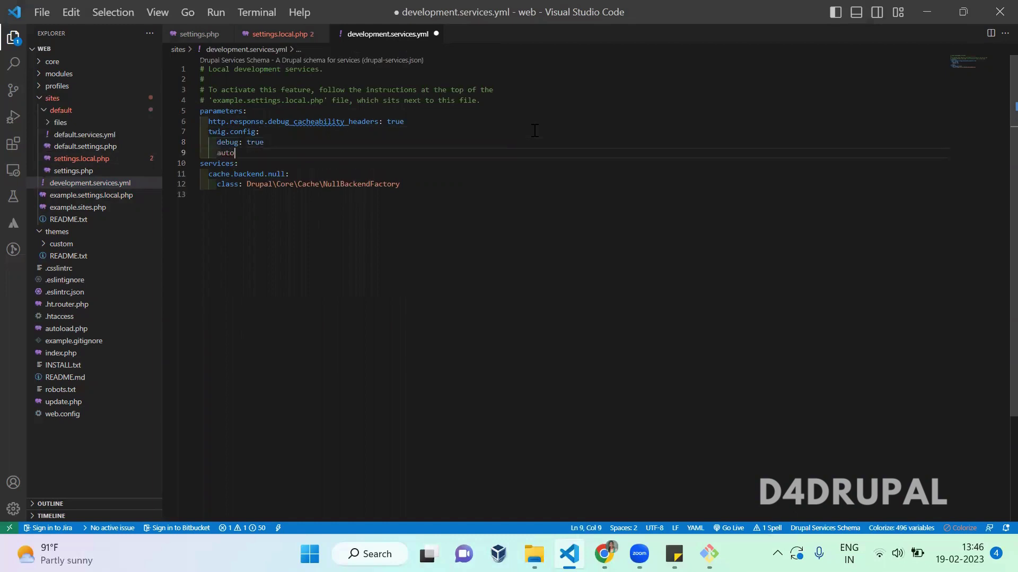
pyautogui.write('_relo')
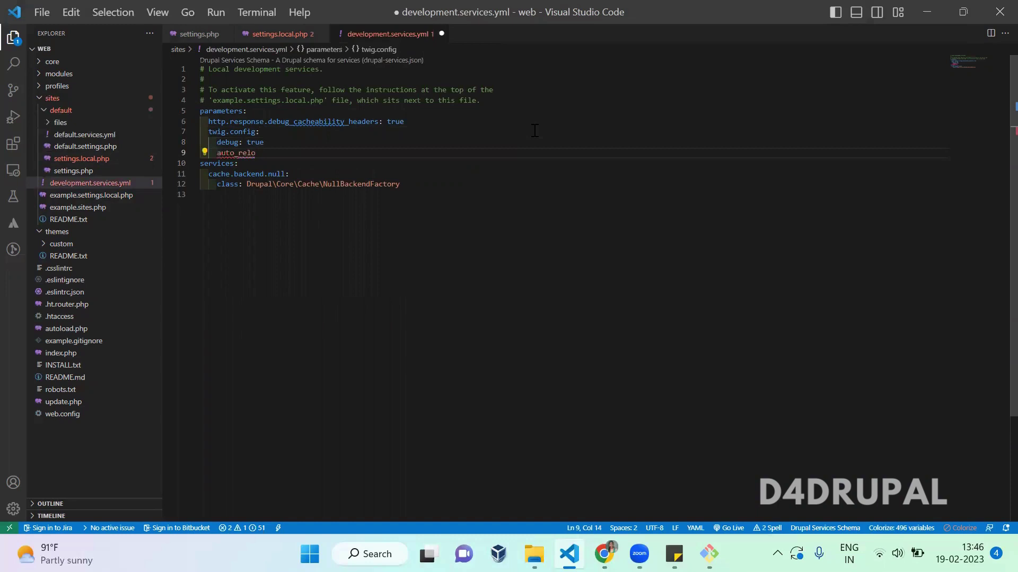
pyautogui.write('ad: ')
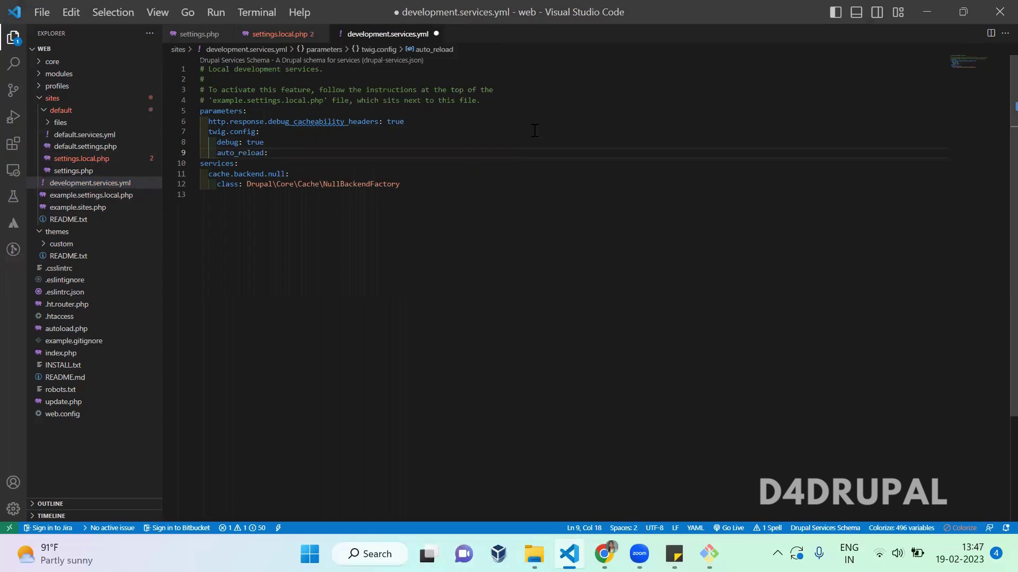
pyautogui.write('true')
pyautogui.press('Return')
pyautogui.press('Return')
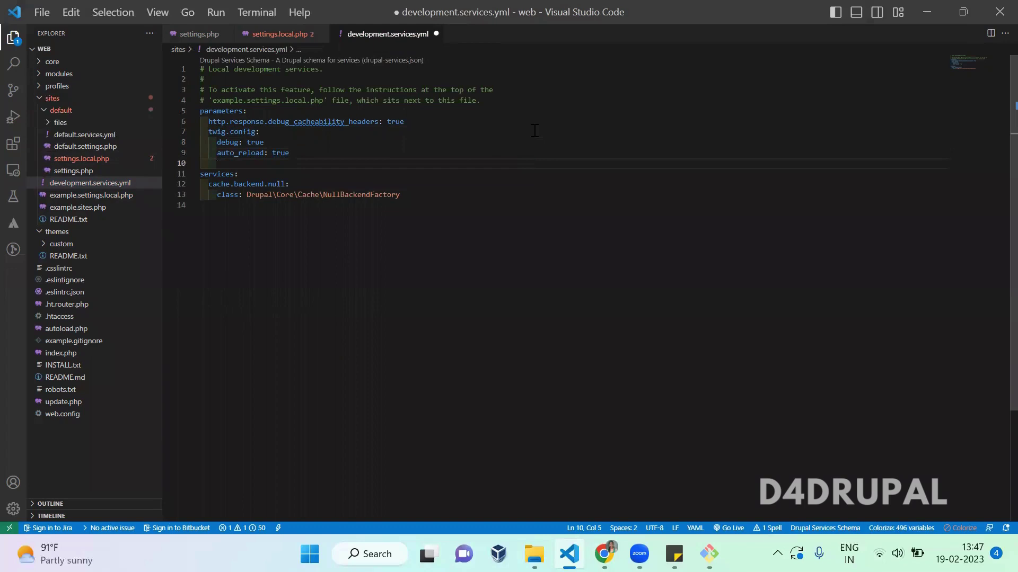
pyautogui.write('cache: ')
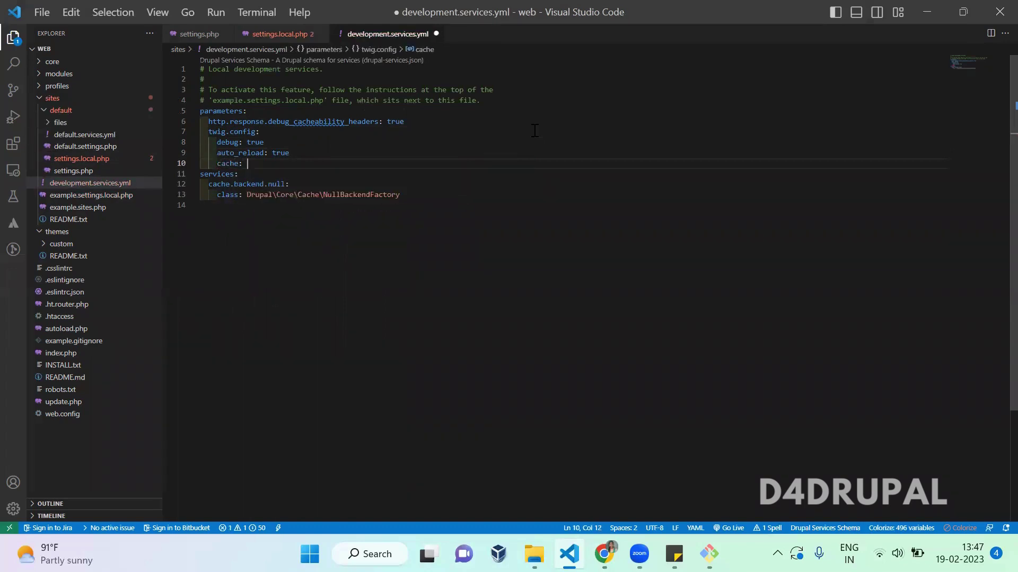
pyautogui.write('false')
pyautogui.hotkey('ctrl', 's')
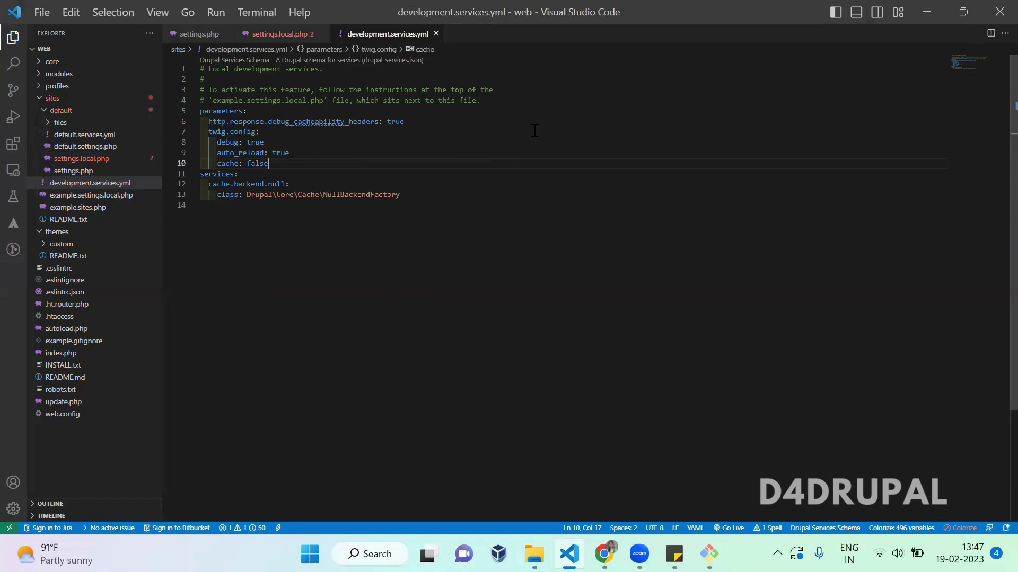
pyautogui.hotkey('alt', 'Tab')
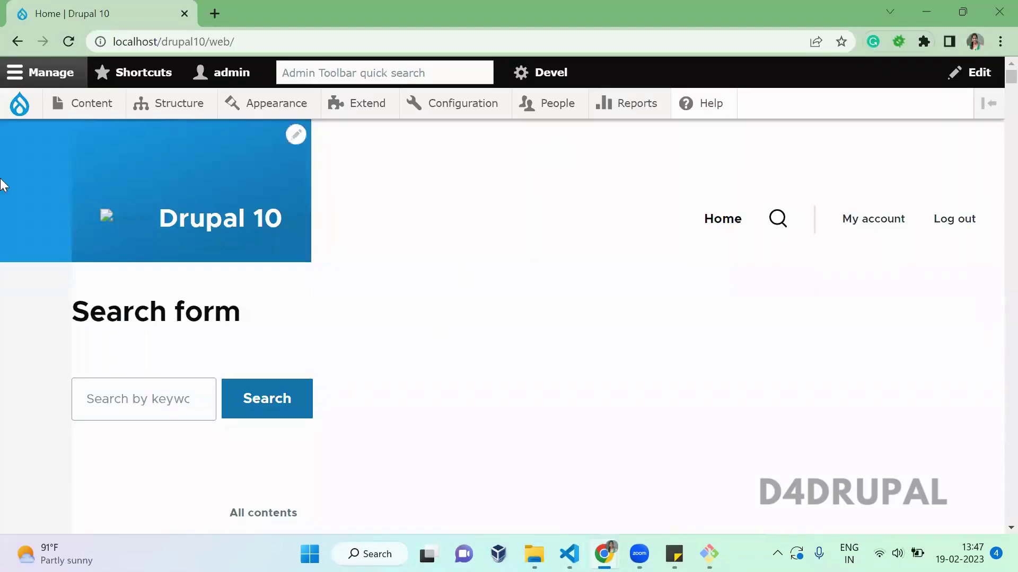
# Flush all Drupal caches and open the home page's HTML source
pyautogui.moveTo(19, 104)
pyautogui.click(57, 168)
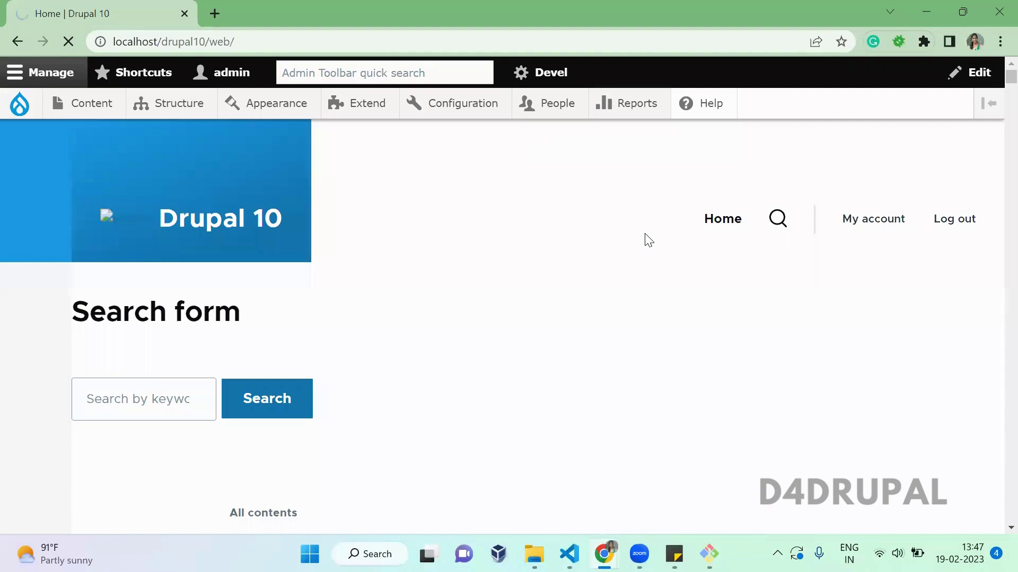
pyautogui.rightClick(439, 257)
pyautogui.click(342, 243)
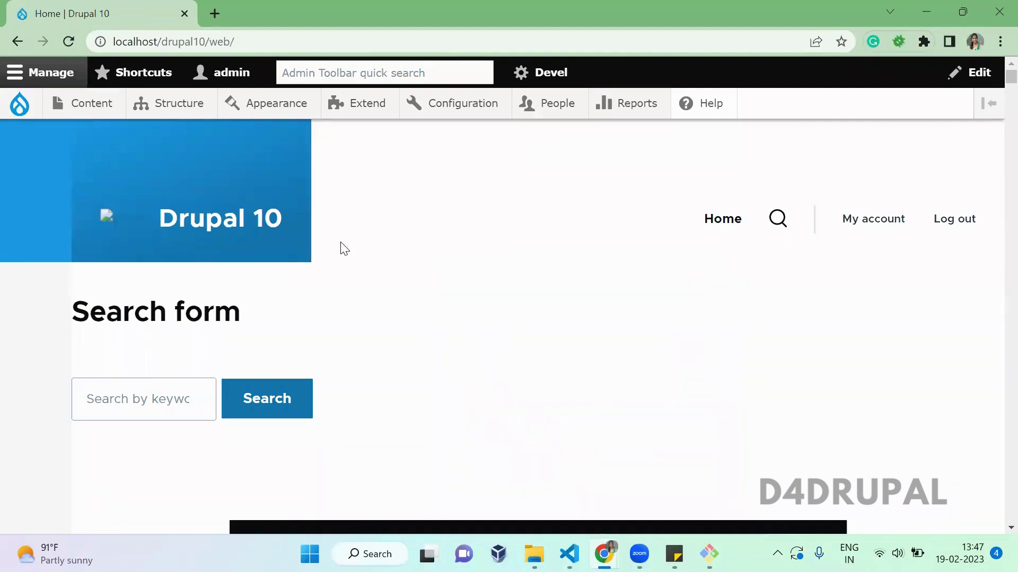
pyautogui.hotkey('ctrl', 'u')
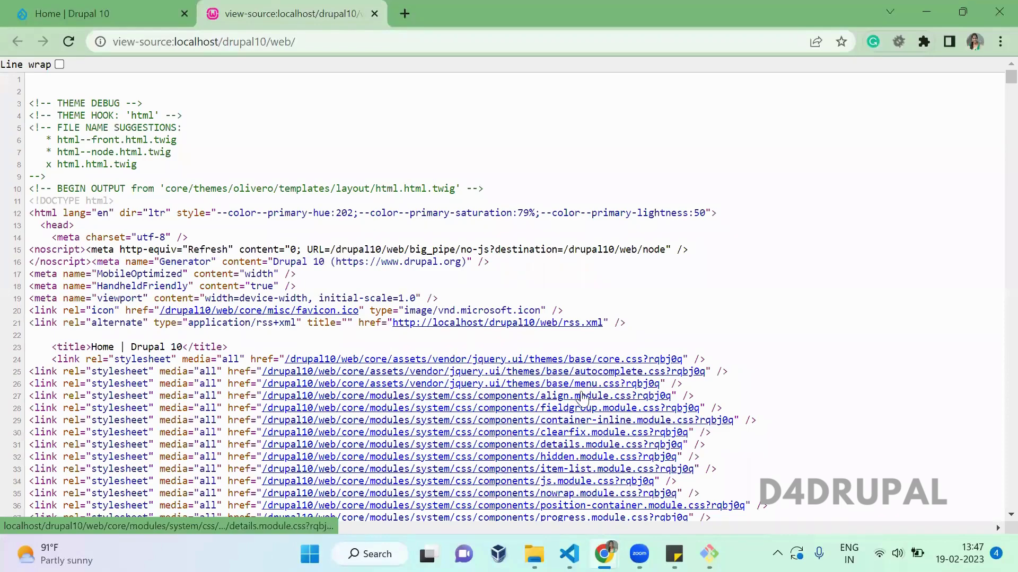
# Review the THEME DEBUG comments and suggestions like html.html.twig and html--node.html.twig
pyautogui.moveTo(190, 168); pyautogui.dragTo(8, 106)
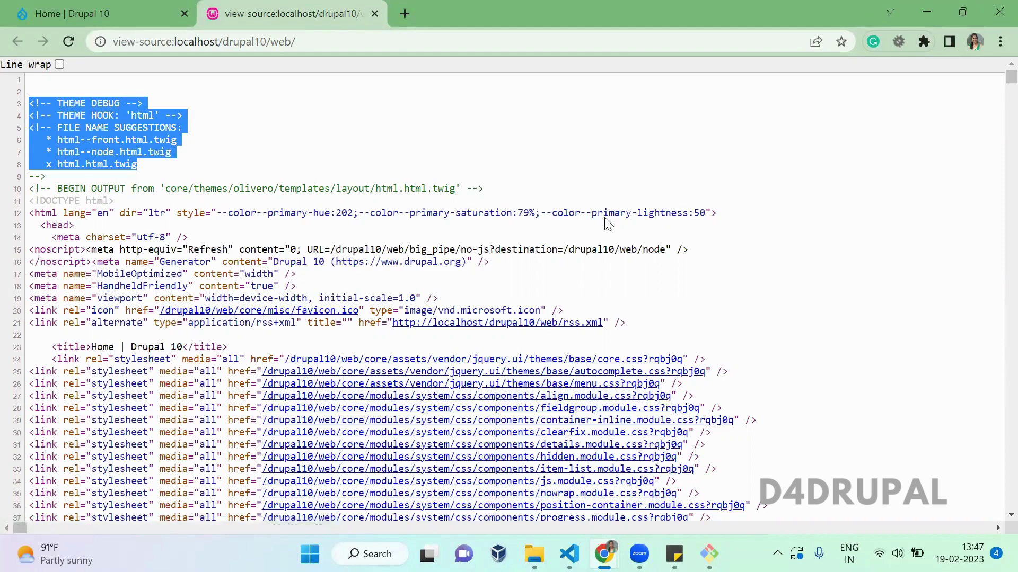
pyautogui.moveTo(381, 189); pyautogui.dragTo(467, 189)
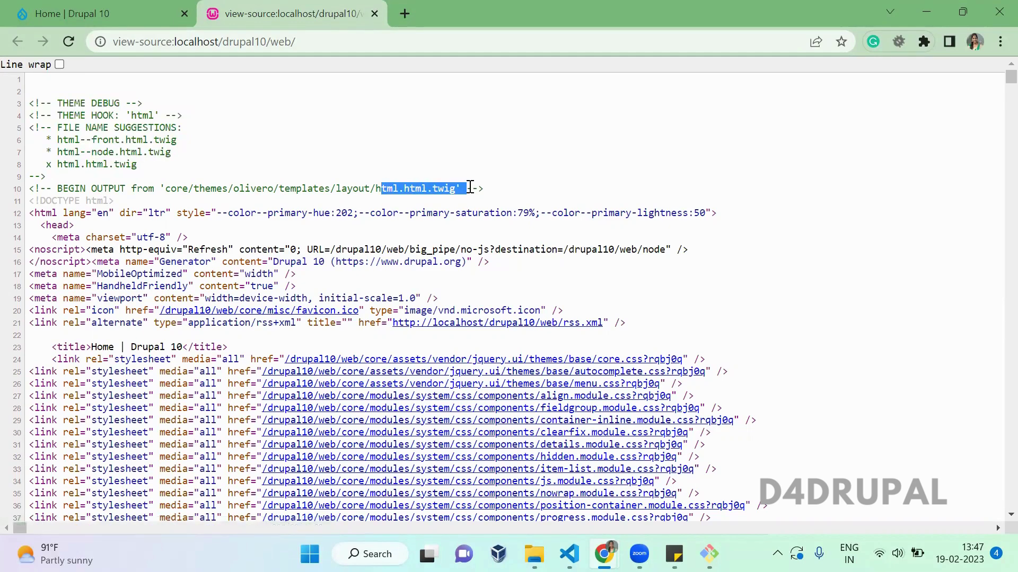
pyautogui.moveTo(171, 153); pyautogui.dragTo(58, 141)
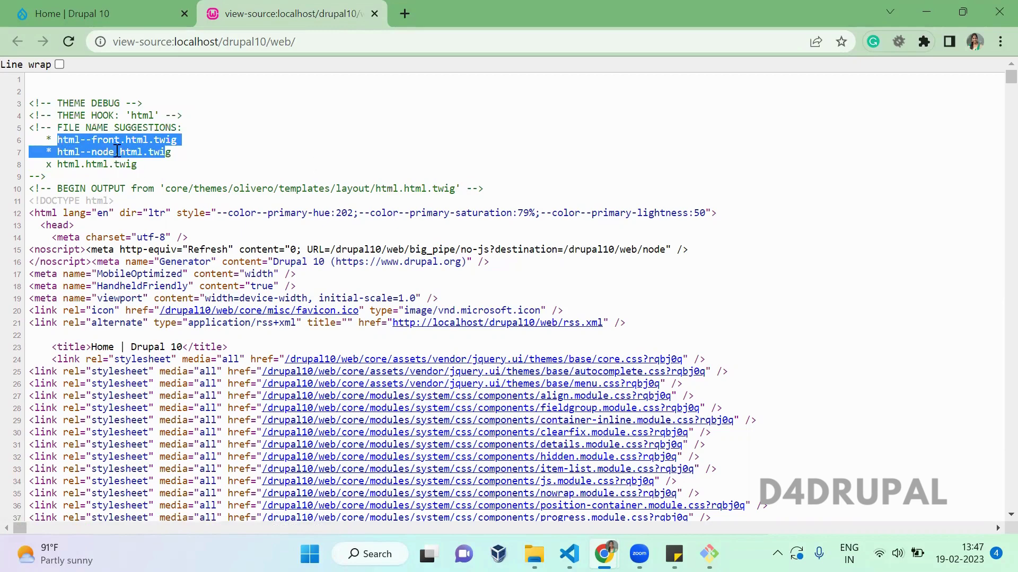
pyautogui.click(356, 177)
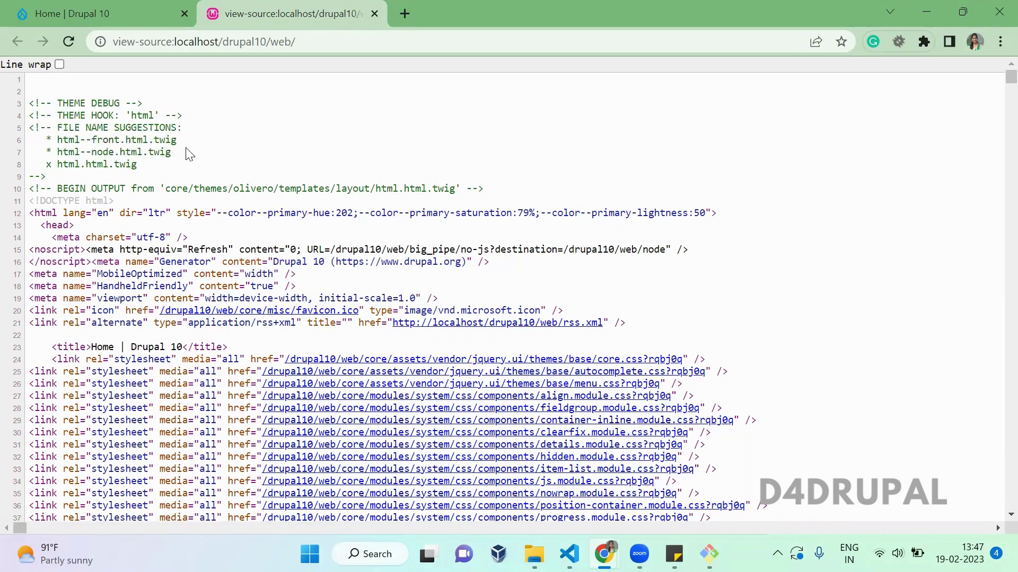
pyautogui.moveTo(148, 153); pyautogui.dragTo(44, 134)
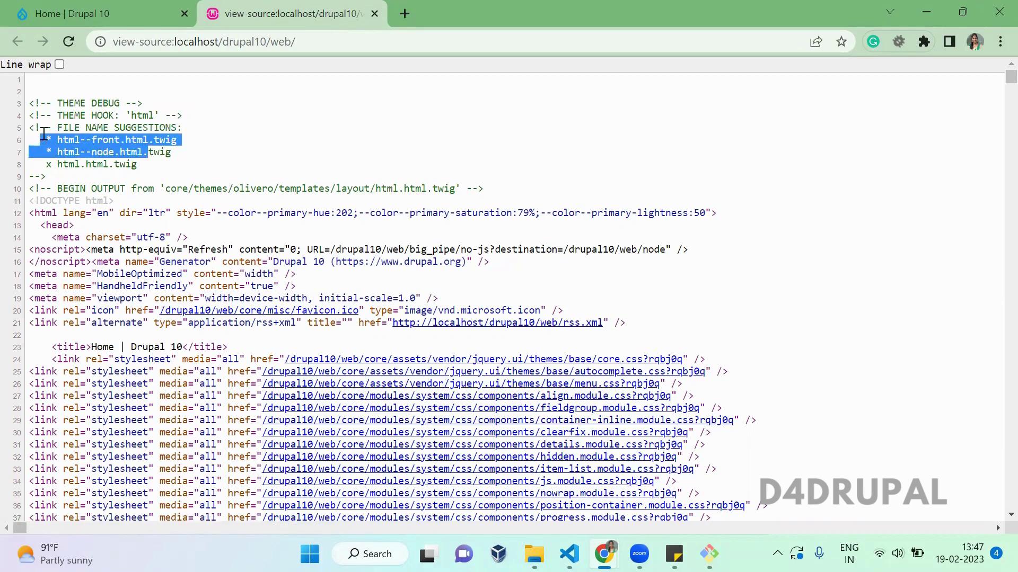
pyautogui.click(324, 177)
pyautogui.scroll(-6, 325, 177)
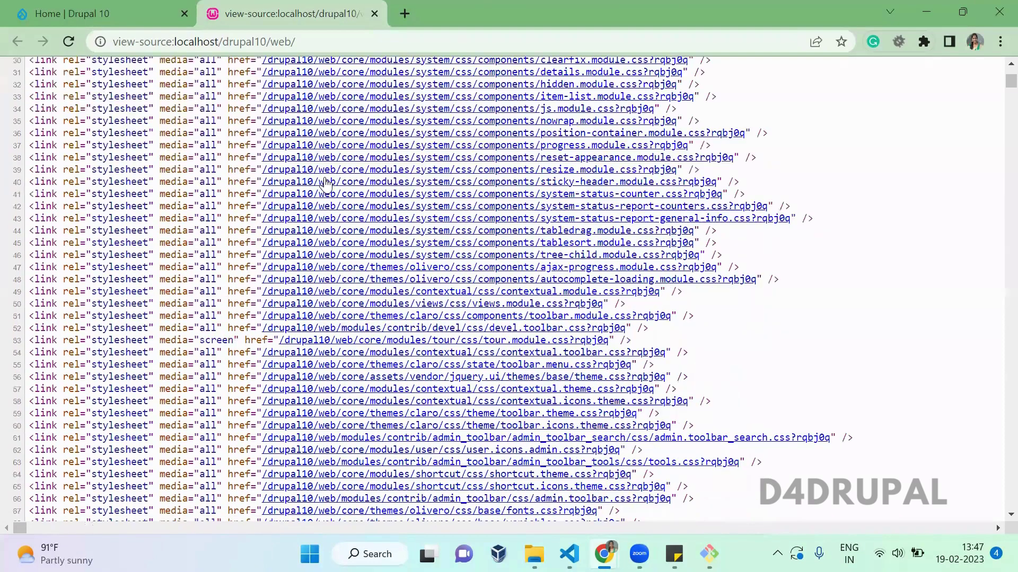
pyautogui.scroll(-20, 325, 184)
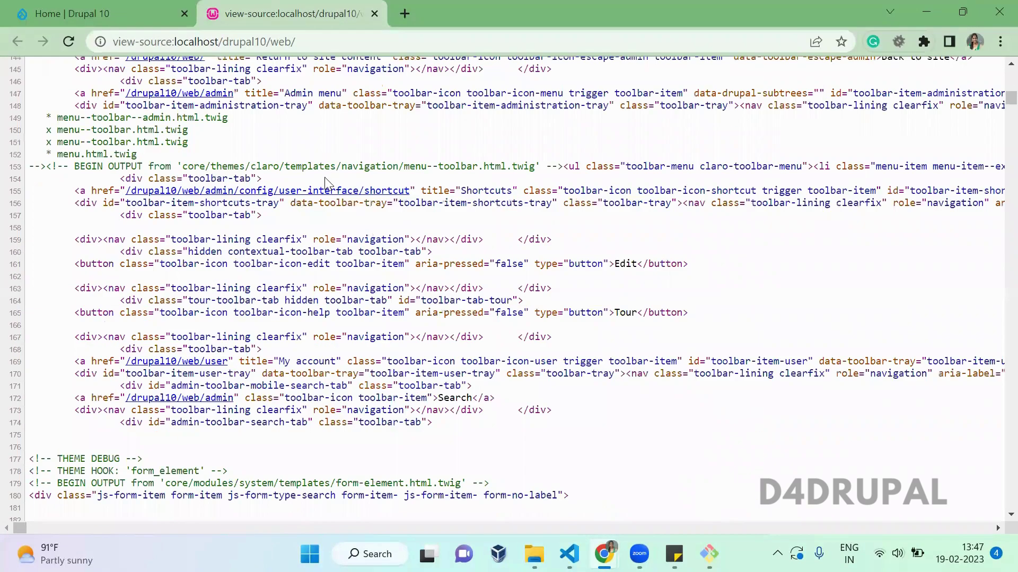
pyautogui.scroll(-10, 303, 400)
pyautogui.hotkey('ctrl', 'Tab')
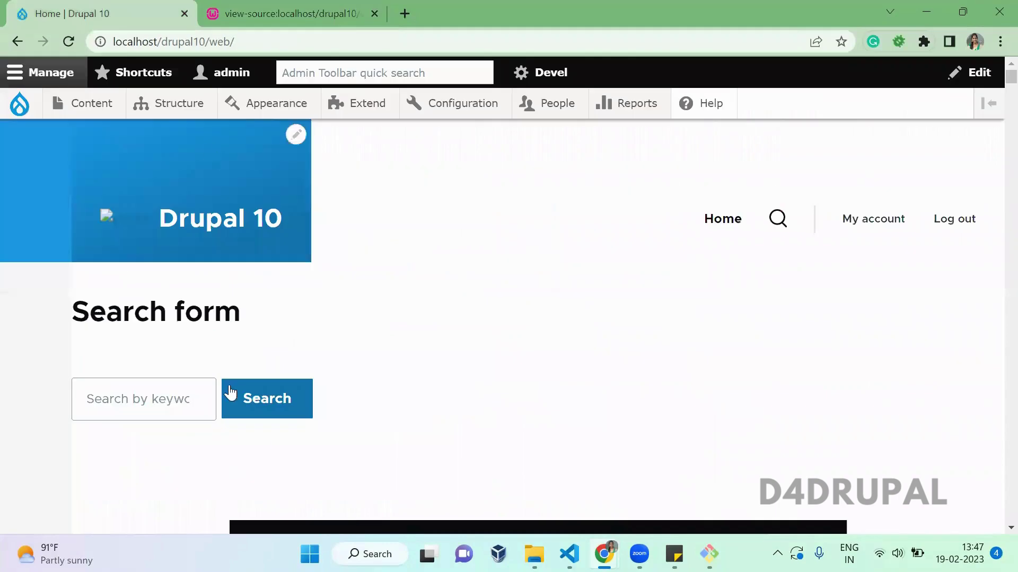
pyautogui.rightClick(188, 342)
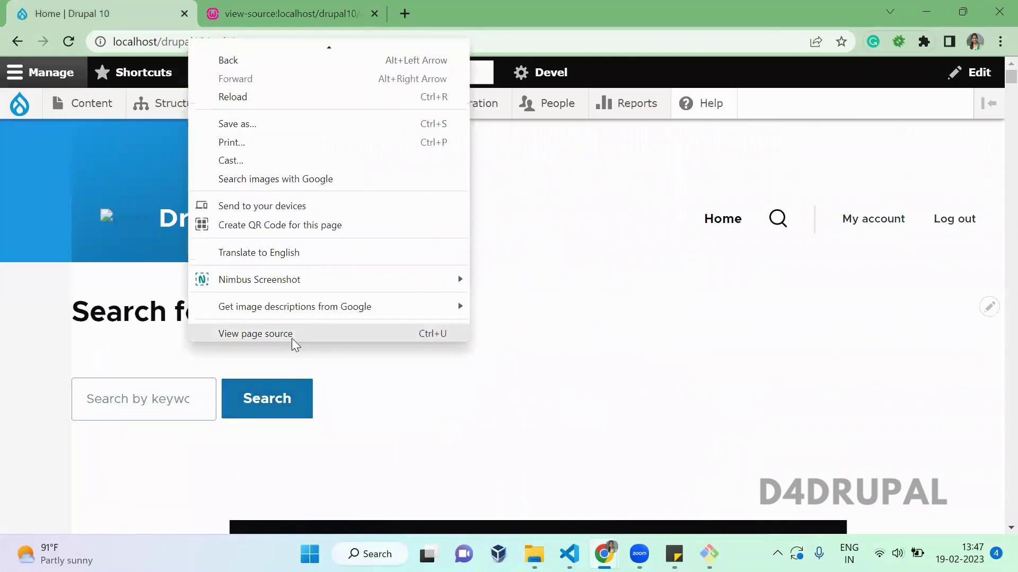
pyautogui.rightClick(324, 380)
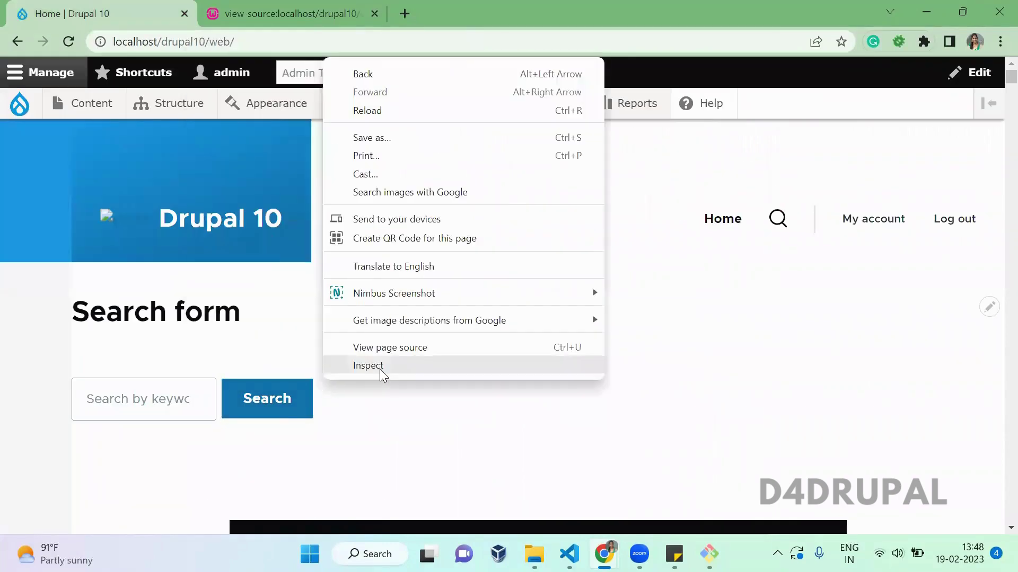
pyautogui.click(380, 370)
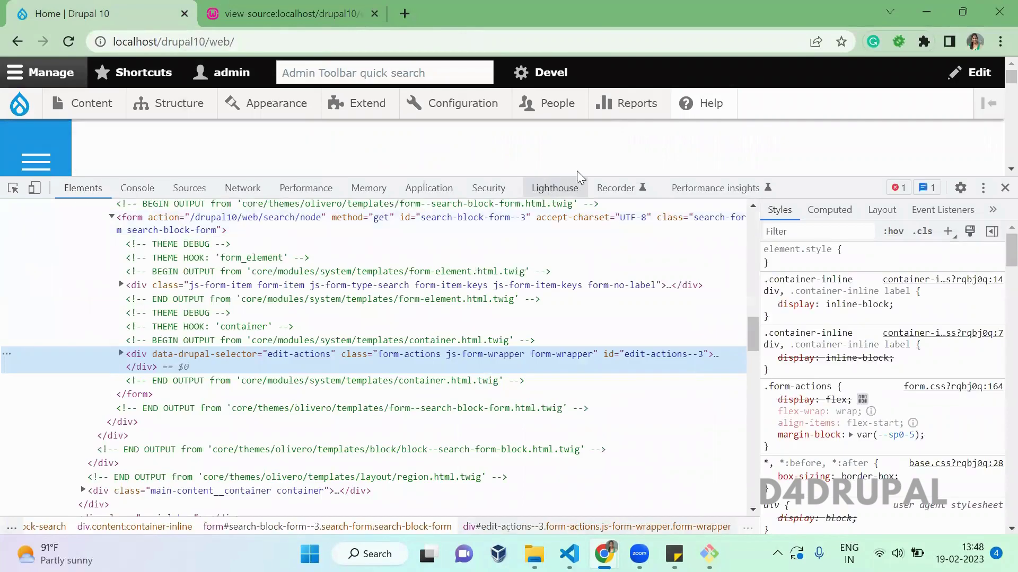
pyautogui.moveTo(577, 177); pyautogui.dragTo(576, 313)
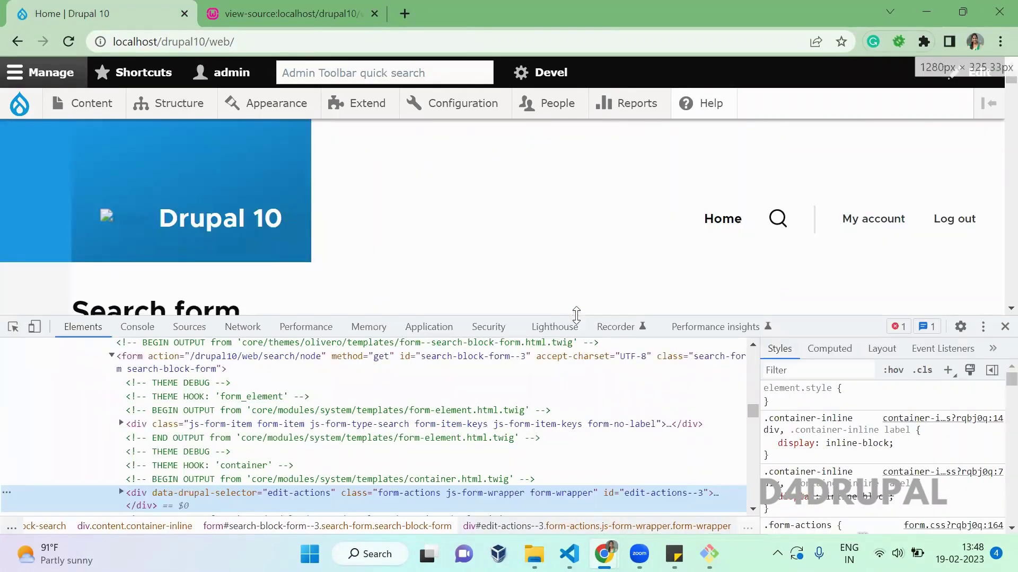
pyautogui.click(392, 368)
pyautogui.press('Up')
pyautogui.press('Up')
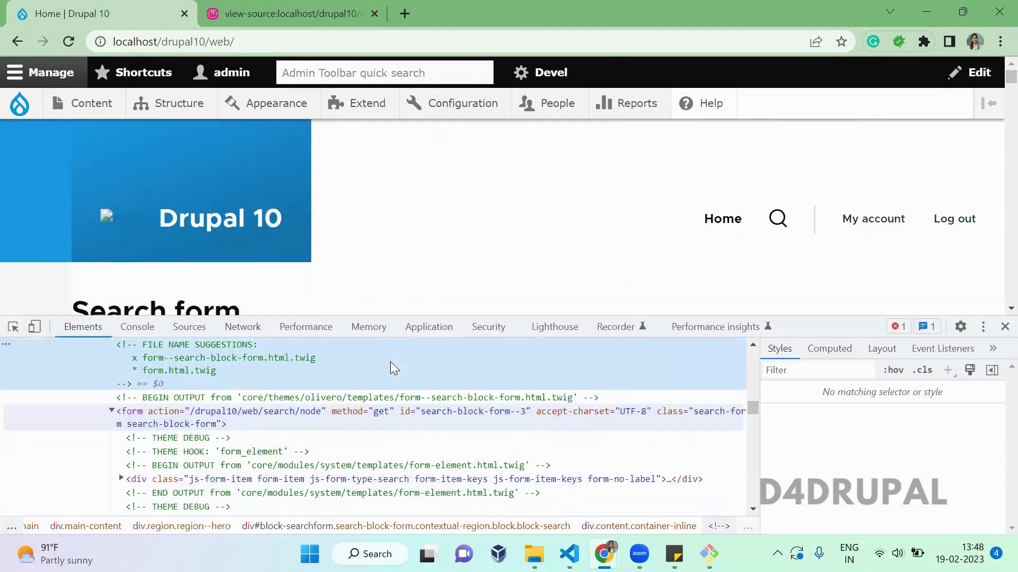
pyautogui.press('Down')
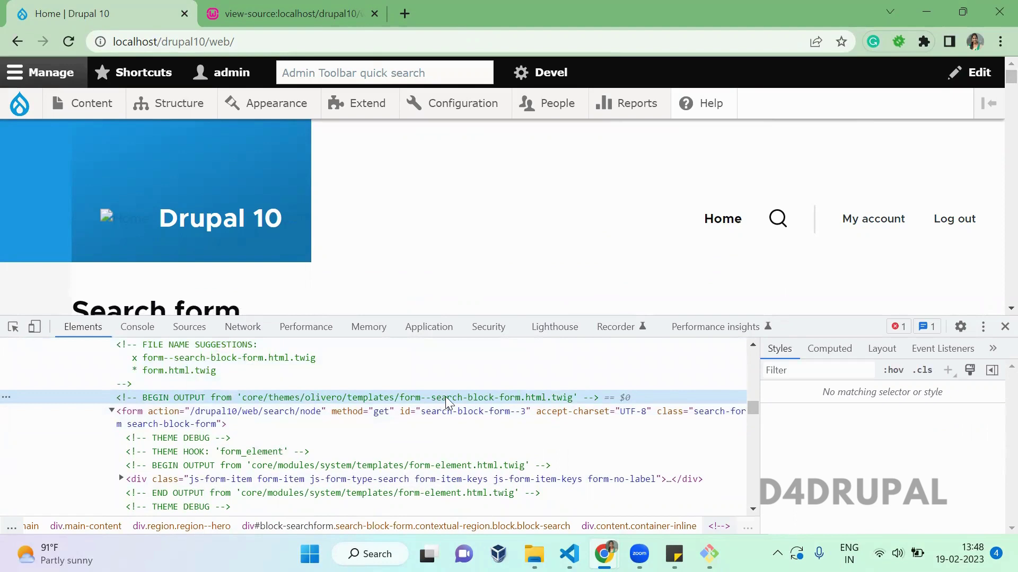
pyautogui.click(236, 358)
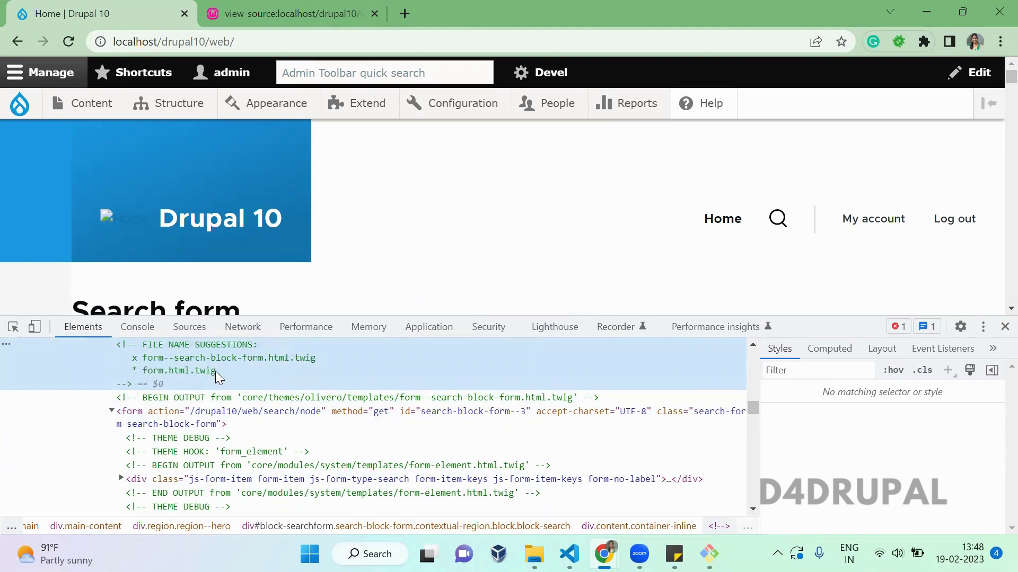
pyautogui.click(264, 412)
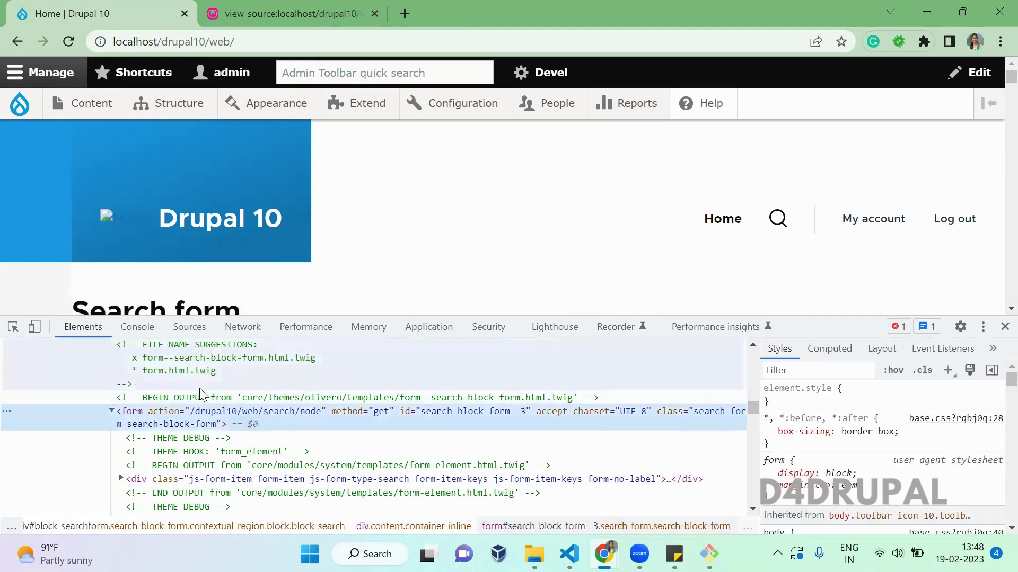
pyautogui.click(205, 377)
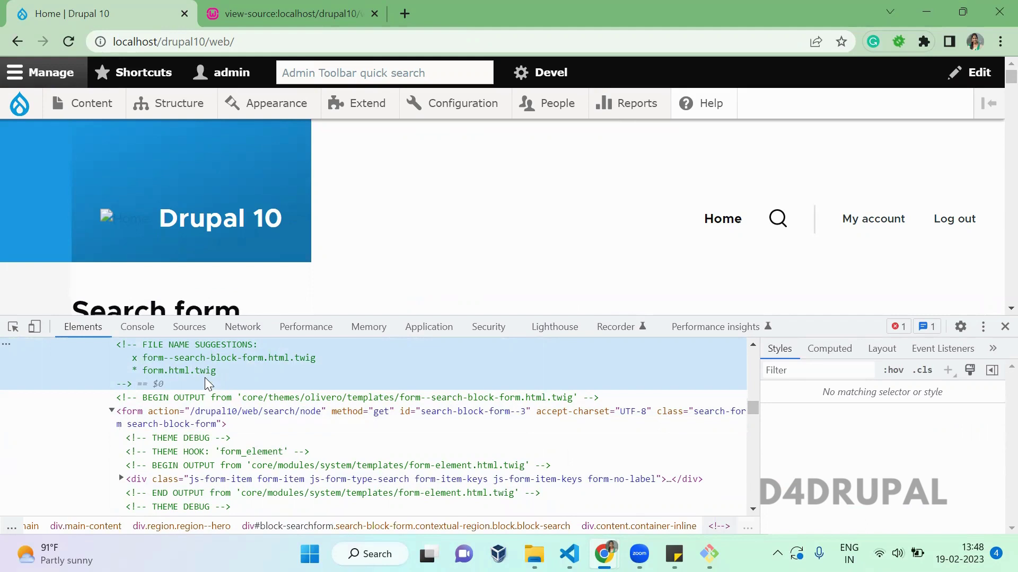
# Go to Configuration > Development > Performance and scroll to the Aggregate CSS and JavaScript options
pyautogui.click(1004, 326)
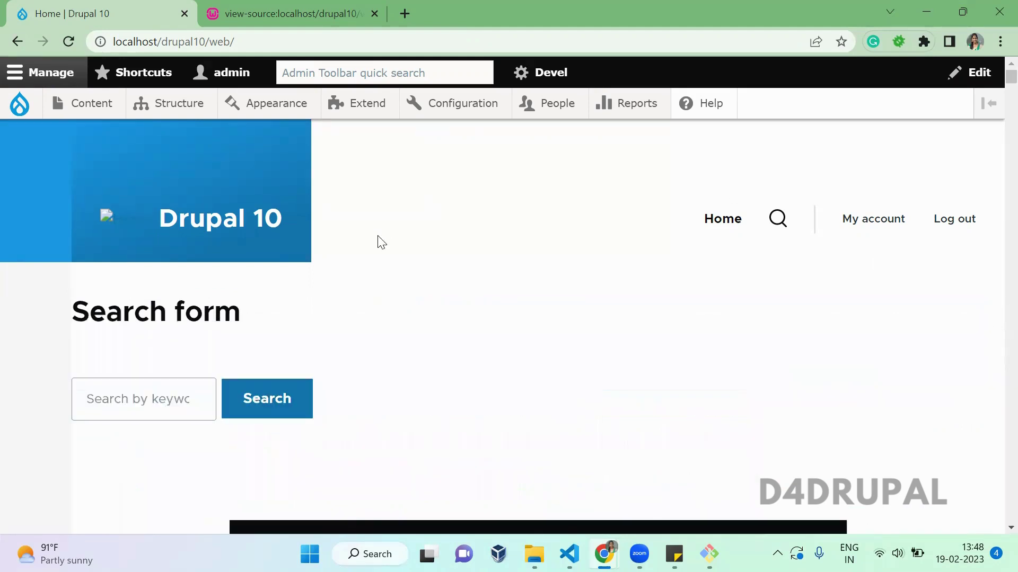
pyautogui.moveTo(273, 108)
pyautogui.click(245, 133)
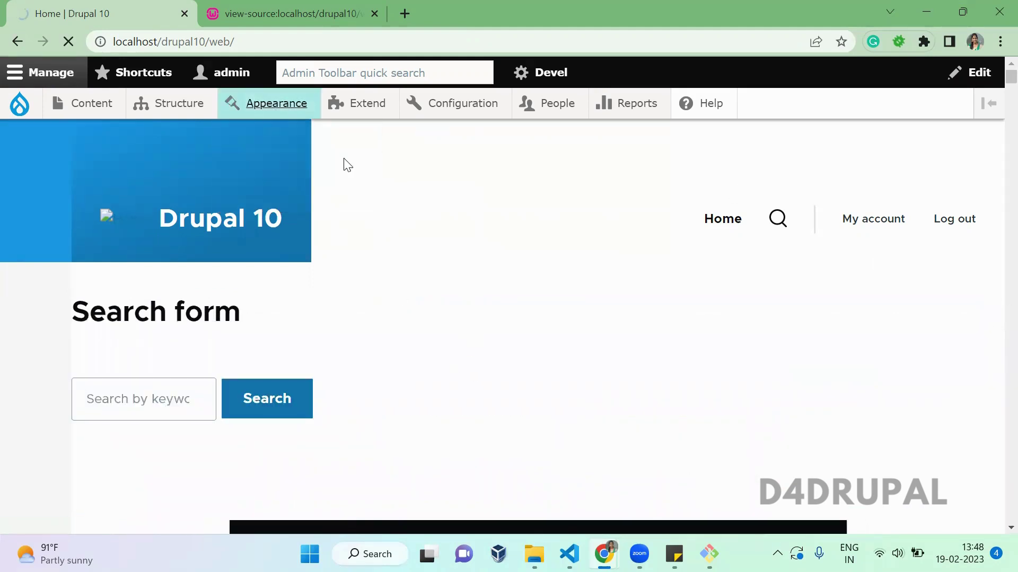
pyautogui.moveTo(459, 110)
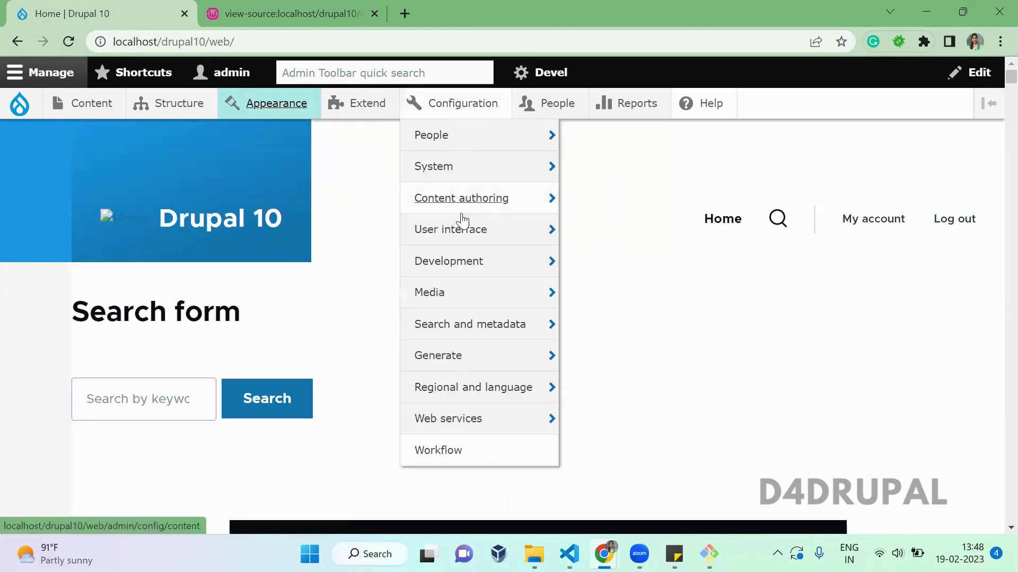
pyautogui.moveTo(466, 259)
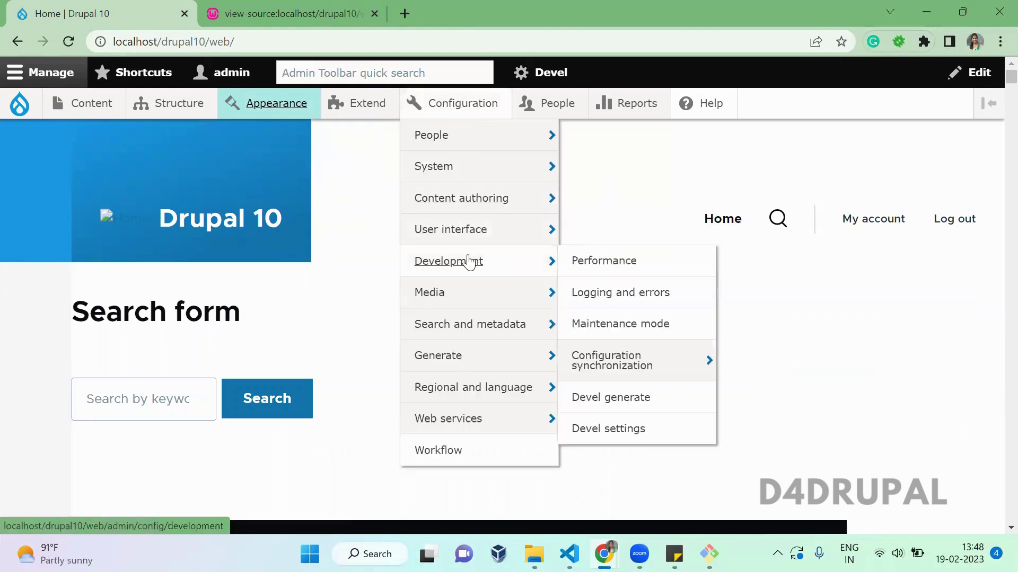
pyautogui.click(635, 263)
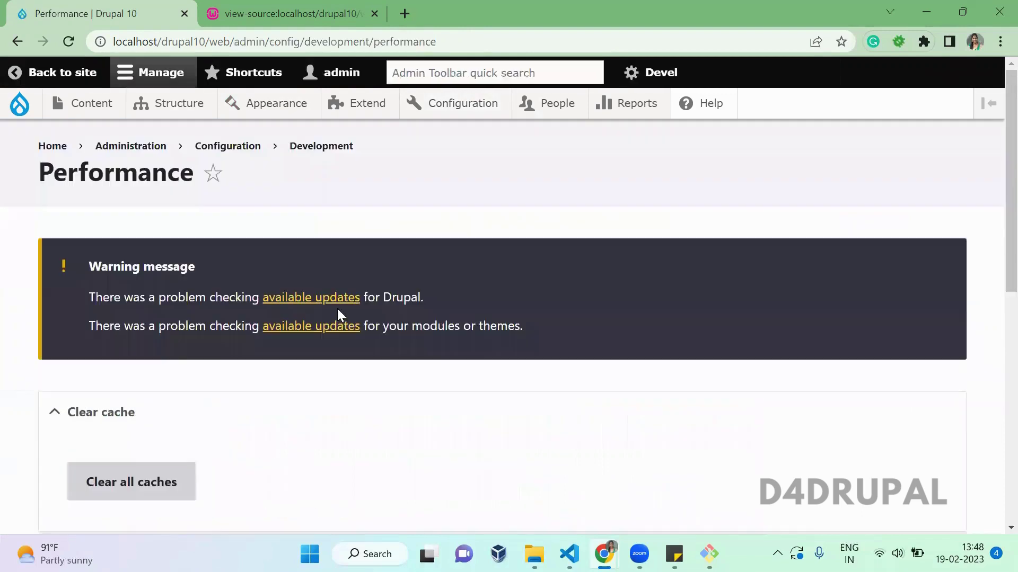
pyautogui.scroll(-7, 992, 363)
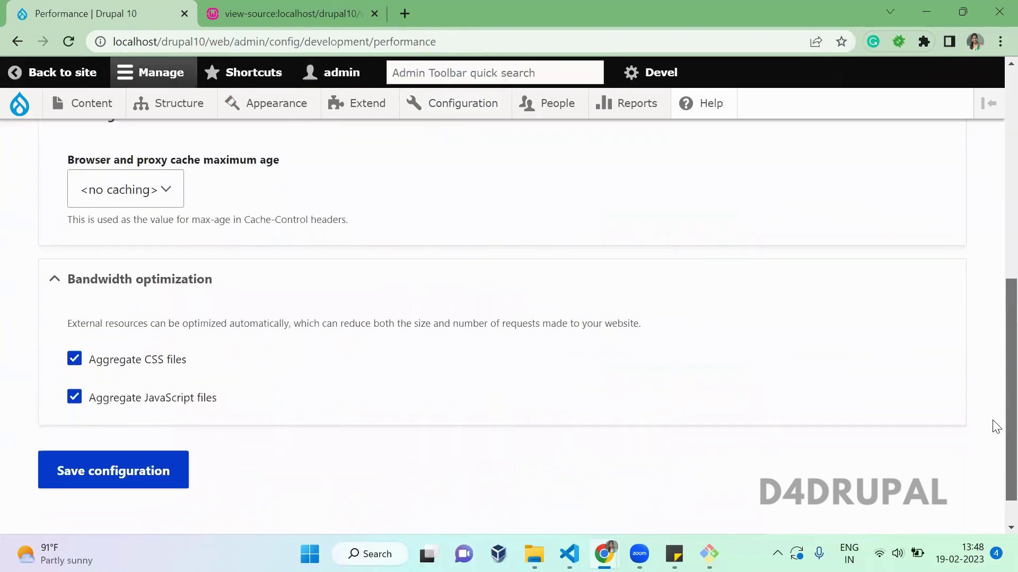
pyautogui.moveTo(277, 404); pyautogui.dragTo(94, 344)
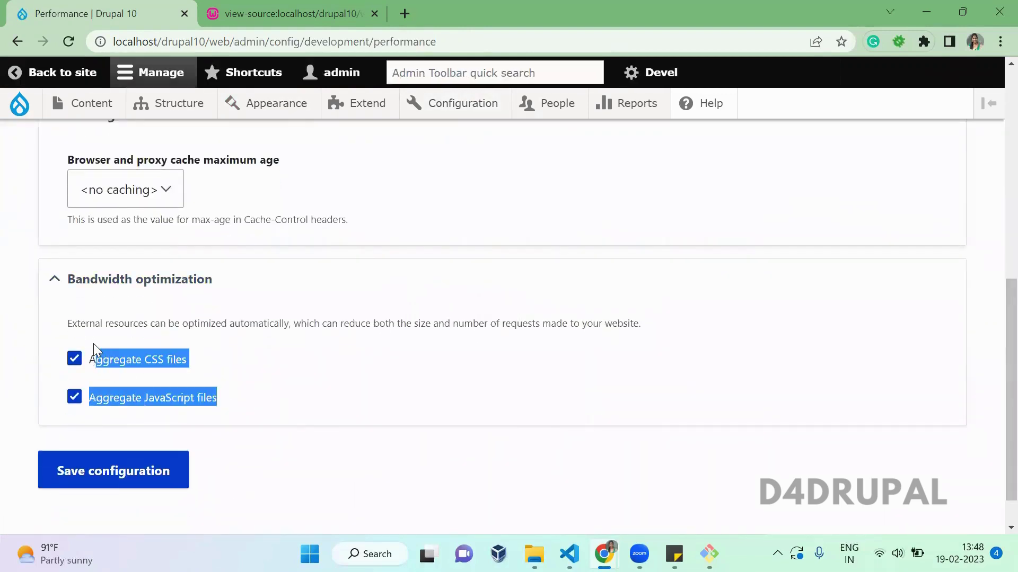
pyautogui.click(244, 363)
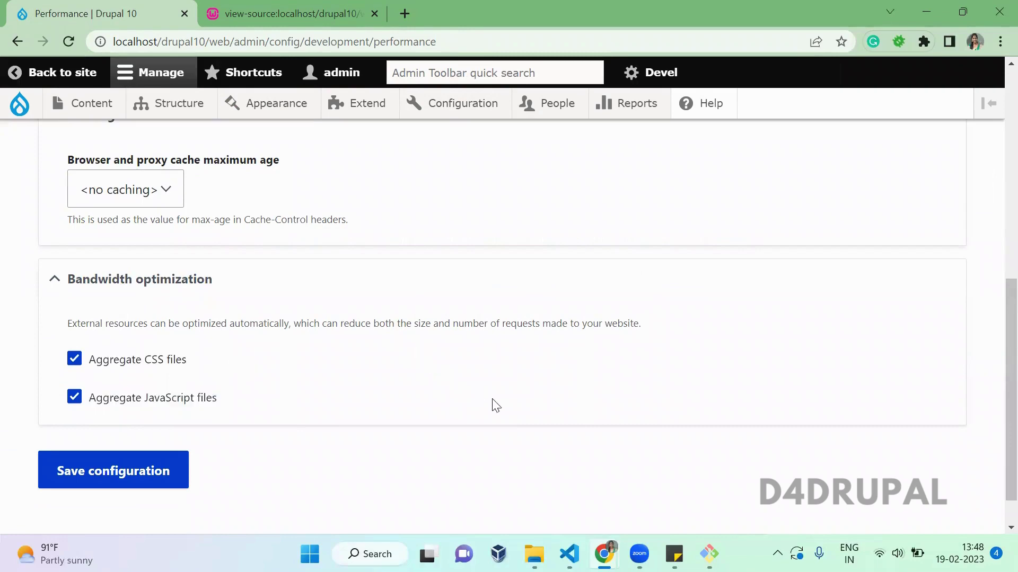
# In settings.local.php, select lines 54–55 setting css and js preprocess FALSE, toggle their comments, and save
pyautogui.hotkey('alt', 'Tab')
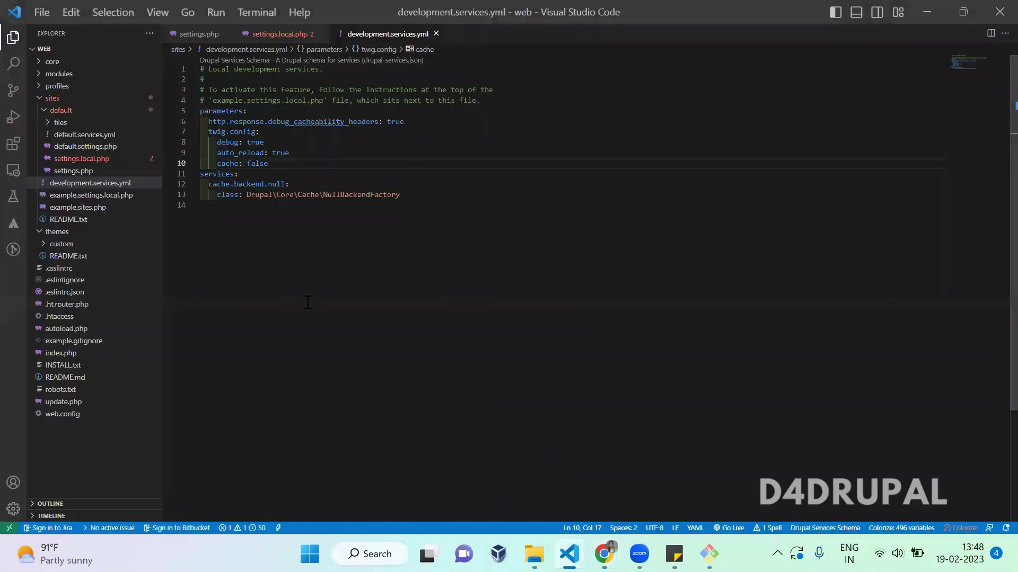
pyautogui.hotkey('ctrl', 'Tab')
pyautogui.hotkey('ctrl', 'Tab')
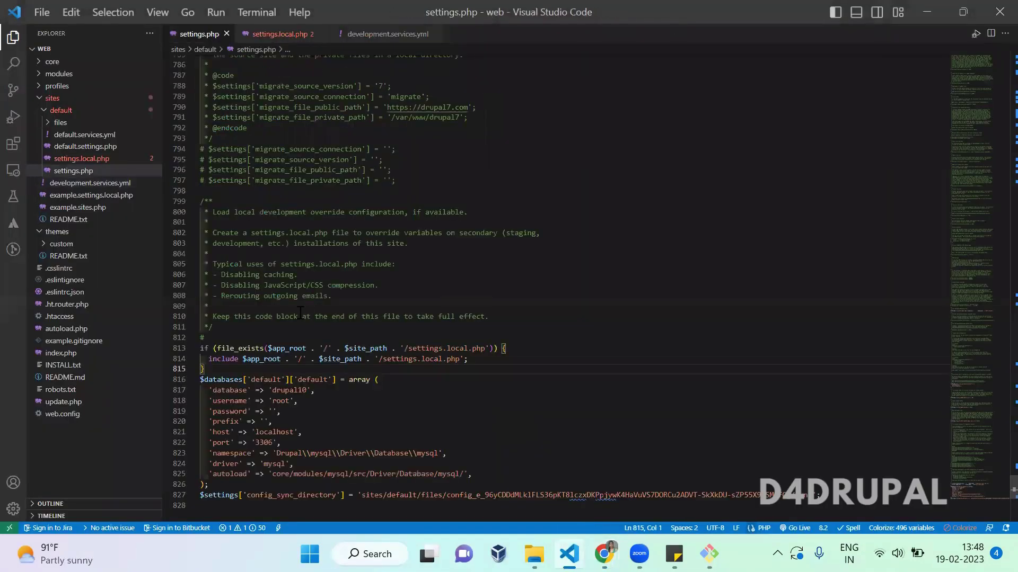
pyautogui.click(98, 159)
pyautogui.click(420, 398)
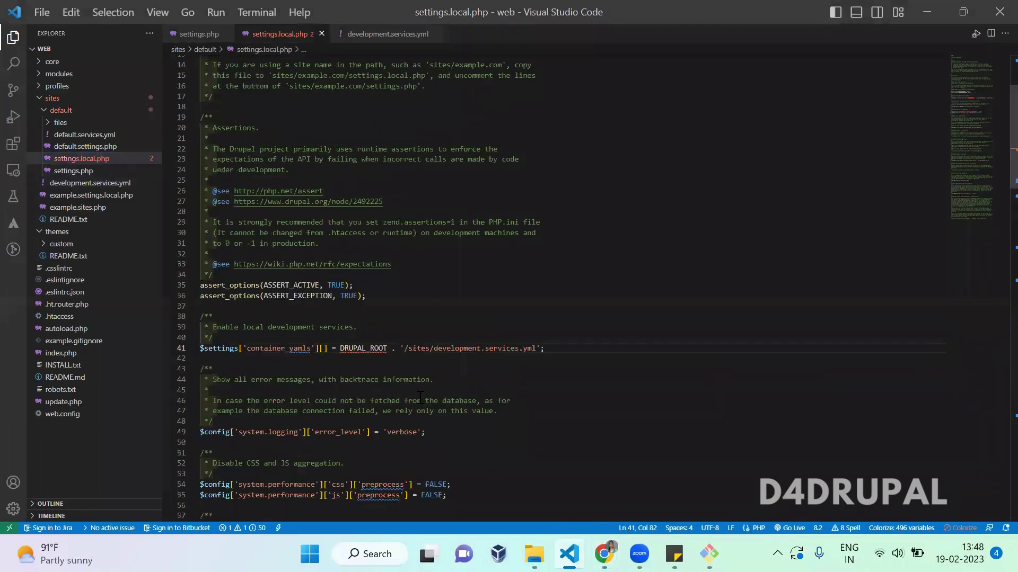
pyautogui.press('Down')
pyautogui.press('Down')
pyautogui.press('Down')
pyautogui.press('Down')
pyautogui.press('Down')
pyautogui.press('Down')
pyautogui.press('Down')
pyautogui.press('Down')
pyautogui.press('Down')
pyautogui.press('Down')
pyautogui.press('Down')
pyautogui.press('Down')
pyautogui.press('Down')
pyautogui.press('Down')
pyautogui.press('Down')
pyautogui.press('Down')
pyautogui.press('Down')
pyautogui.scroll(-2, 420, 398)
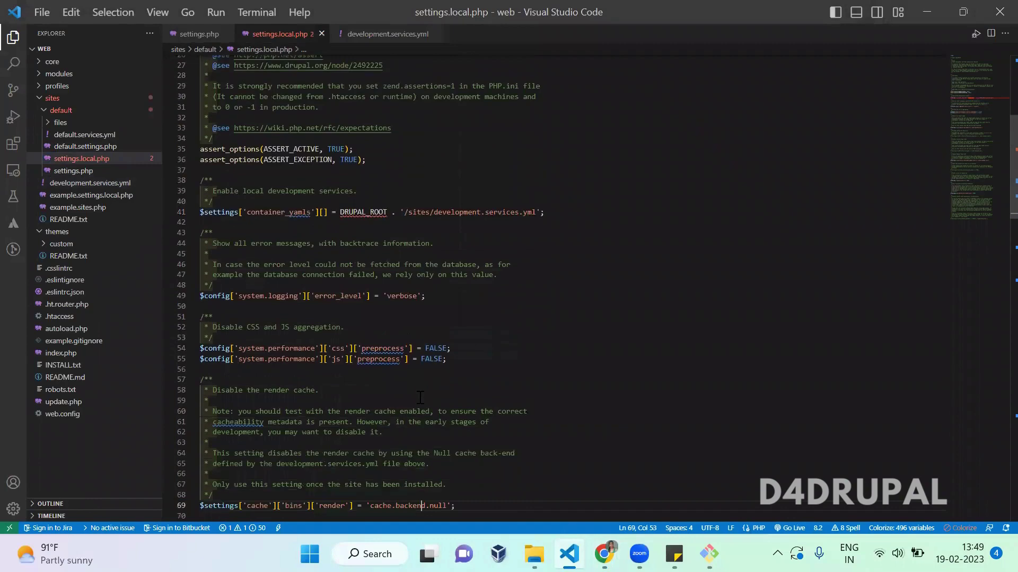
pyautogui.moveTo(448, 359); pyautogui.dragTo(202, 350)
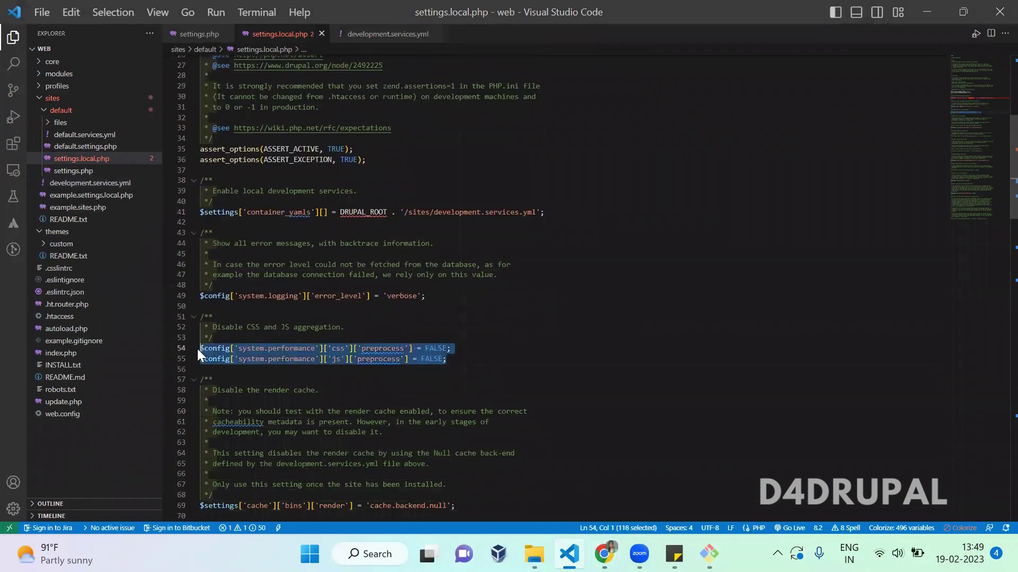
pyautogui.hotkey('ctrl', '/')
pyautogui.hotkey('ctrl', 's')
# Uncheck Aggregate CSS files and Aggregate JavaScript files, then uncomment lines 54–55 in settings.local.php and save
pyautogui.hotkey('alt', 'Tab')
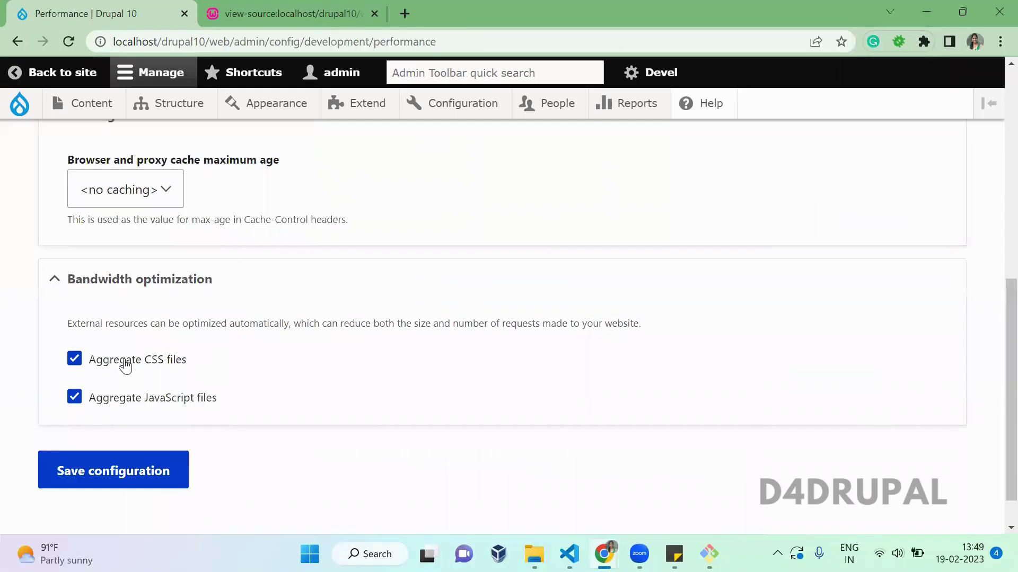
pyautogui.click(123, 359)
pyautogui.click(127, 407)
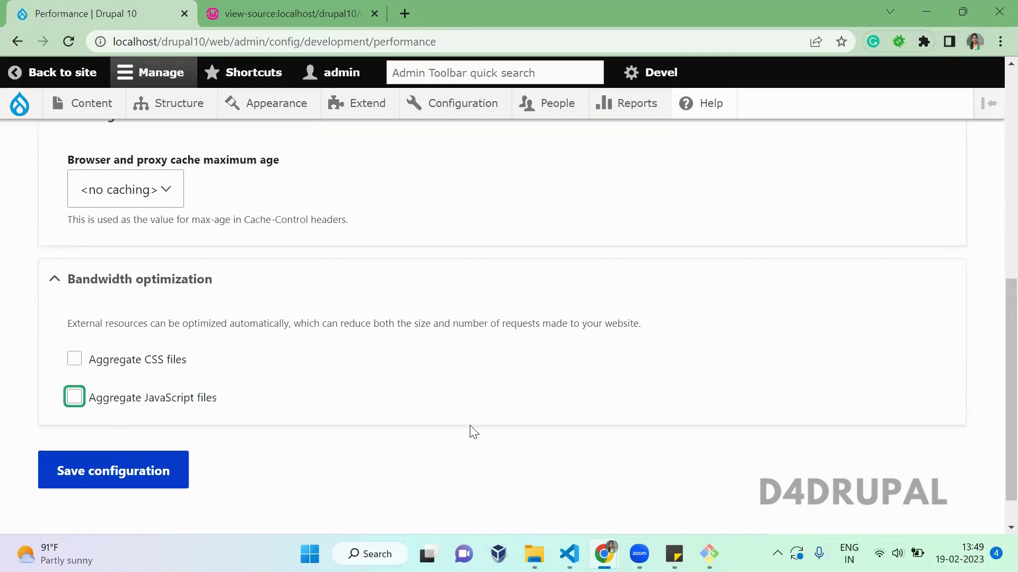
pyautogui.hotkey('alt', 'Tab')
pyautogui.hotkey('alt', 'Tab')
pyautogui.hotkey('alt', 'Tab')
pyautogui.hotkey('ctrl', '/')
pyautogui.hotkey('ctrl', 's')
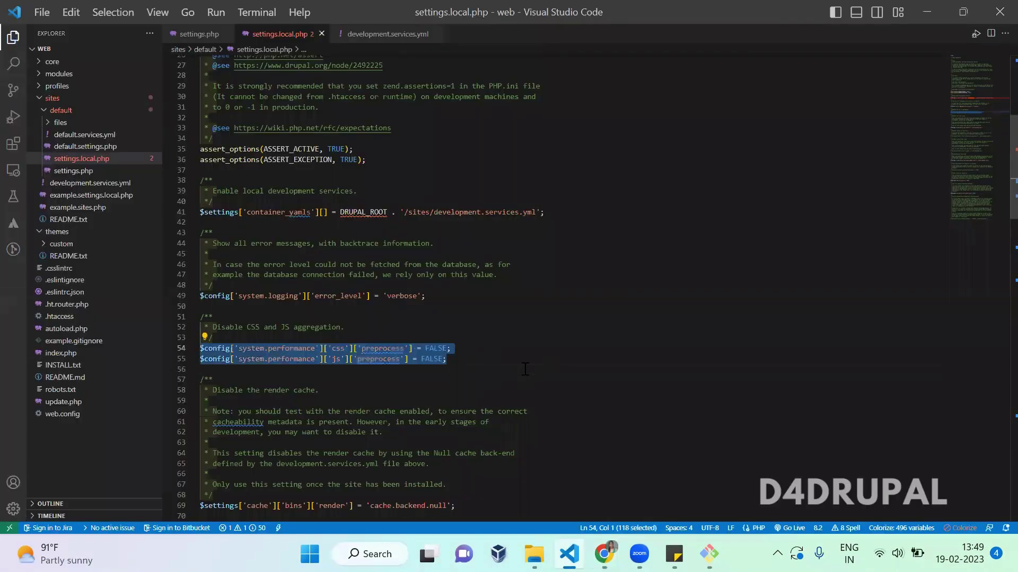
pyautogui.hotkey('alt', 'Tab')
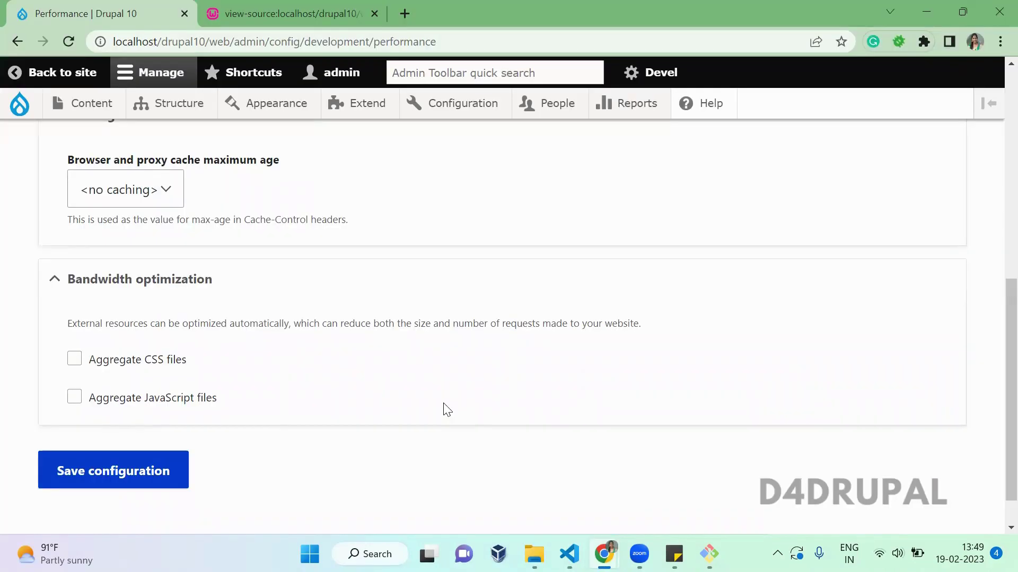